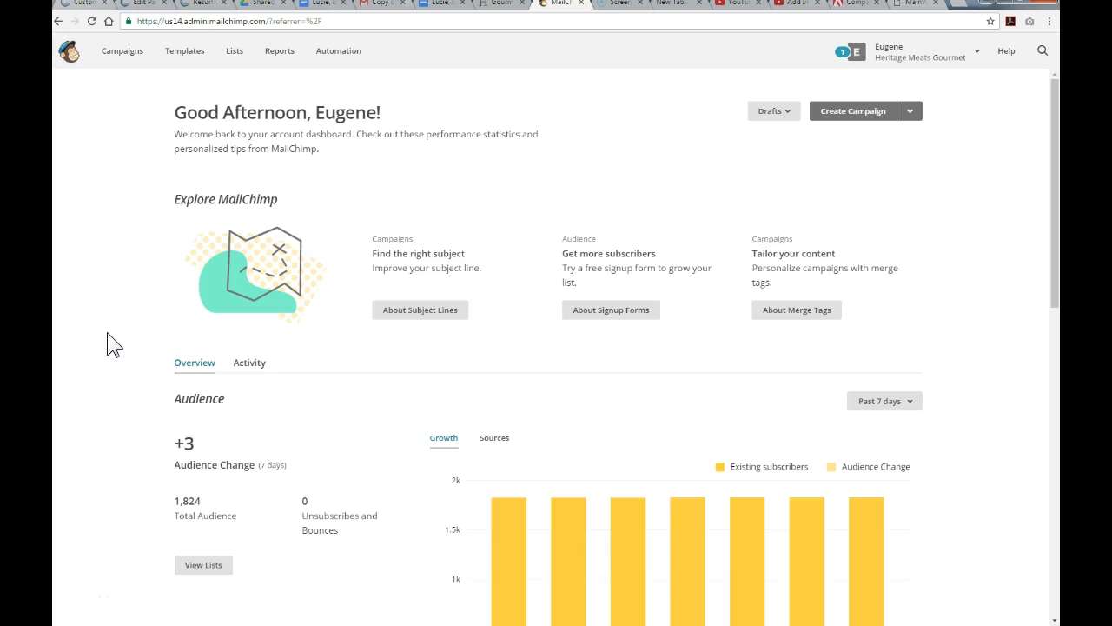
- Create a new campaign from the saved template "Heritage Meats Gourmet Sample"
click(137, 176)
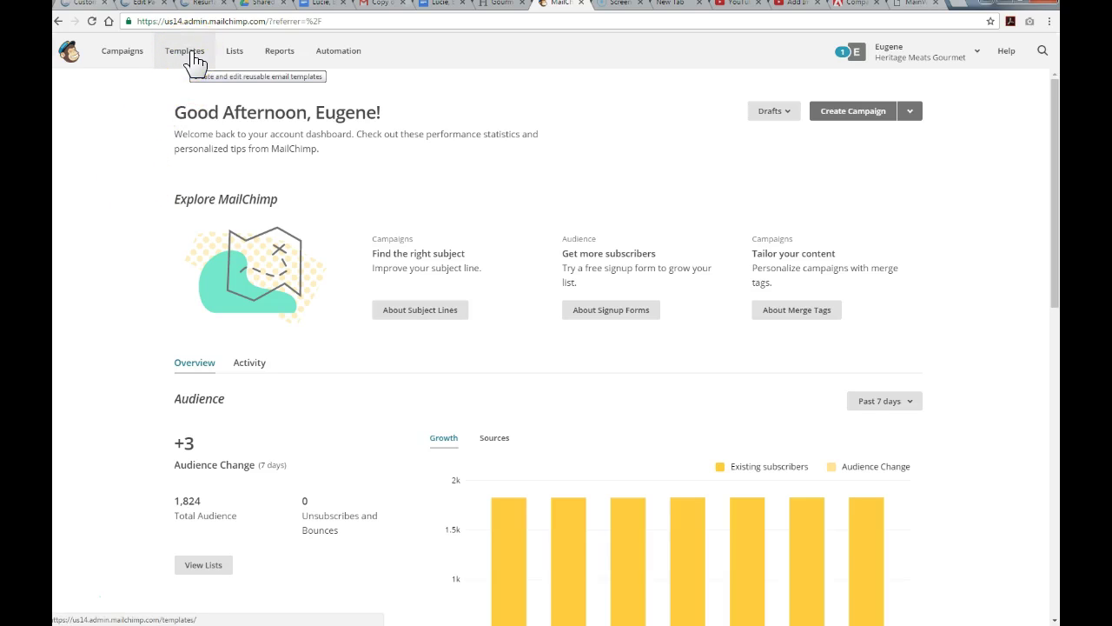
click(195, 54)
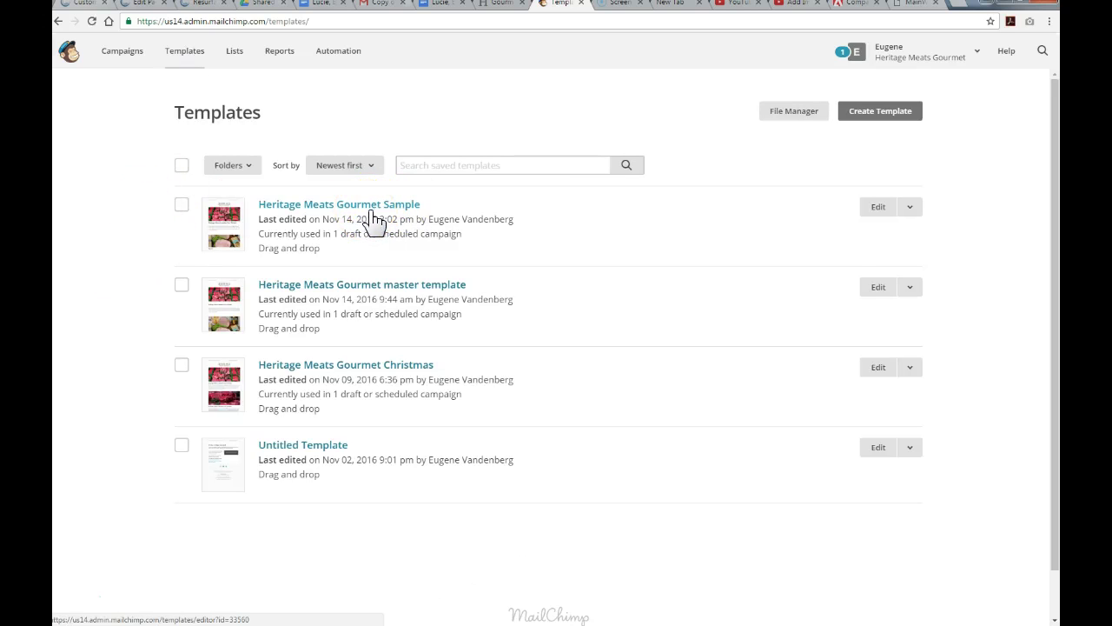
click(911, 209)
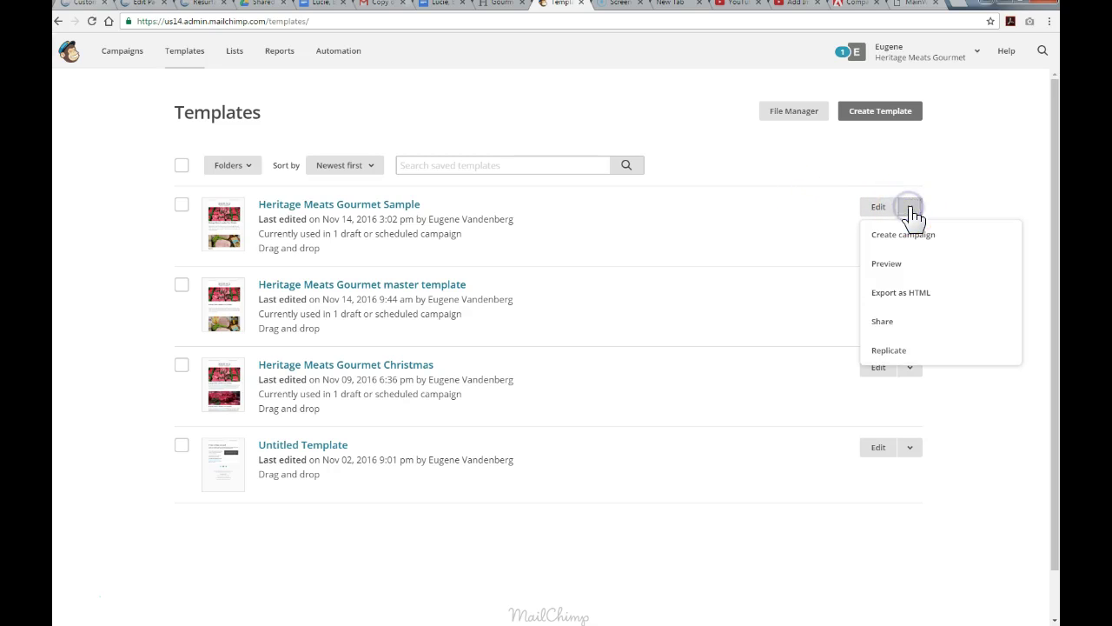
click(917, 242)
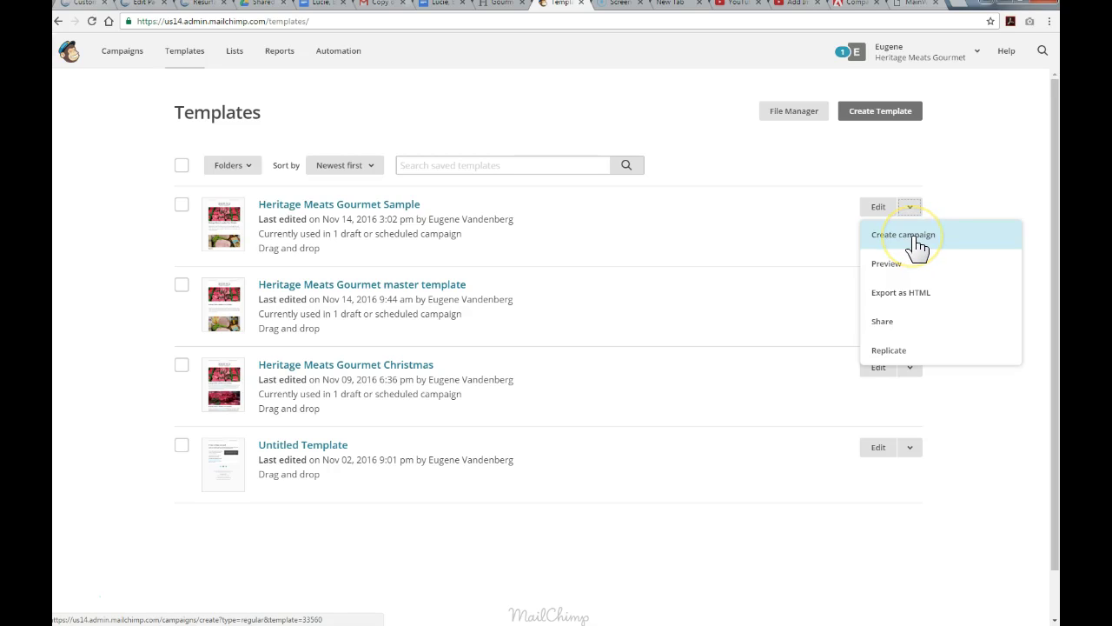
click(917, 243)
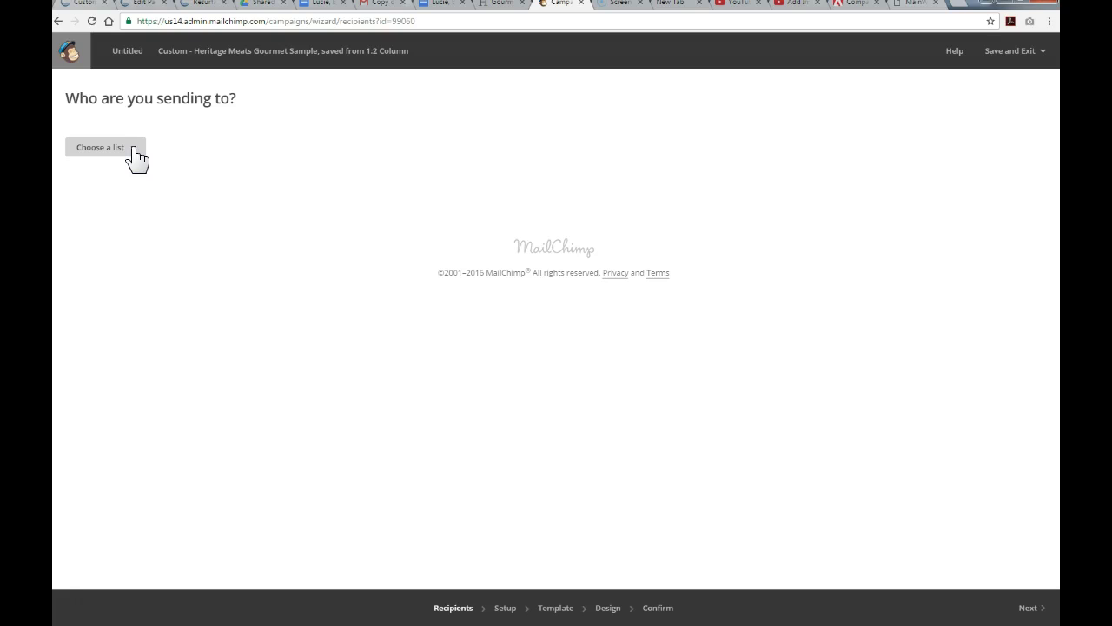
- Choose the entire Test Group list as the campaign's recipients and continue to the campaign setup
click(135, 149)
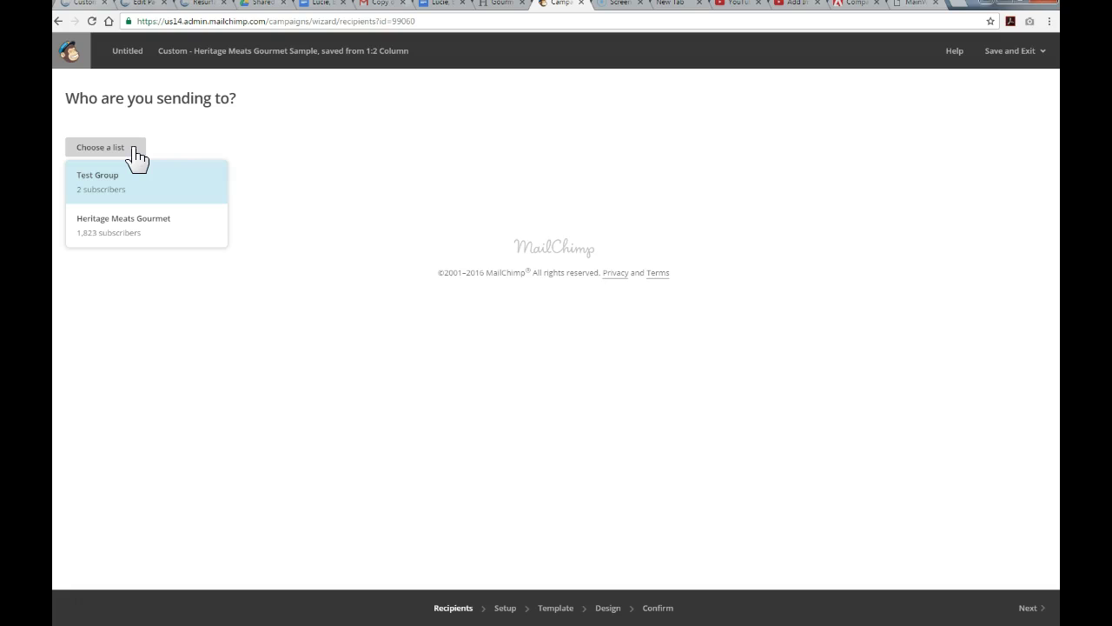
click(121, 188)
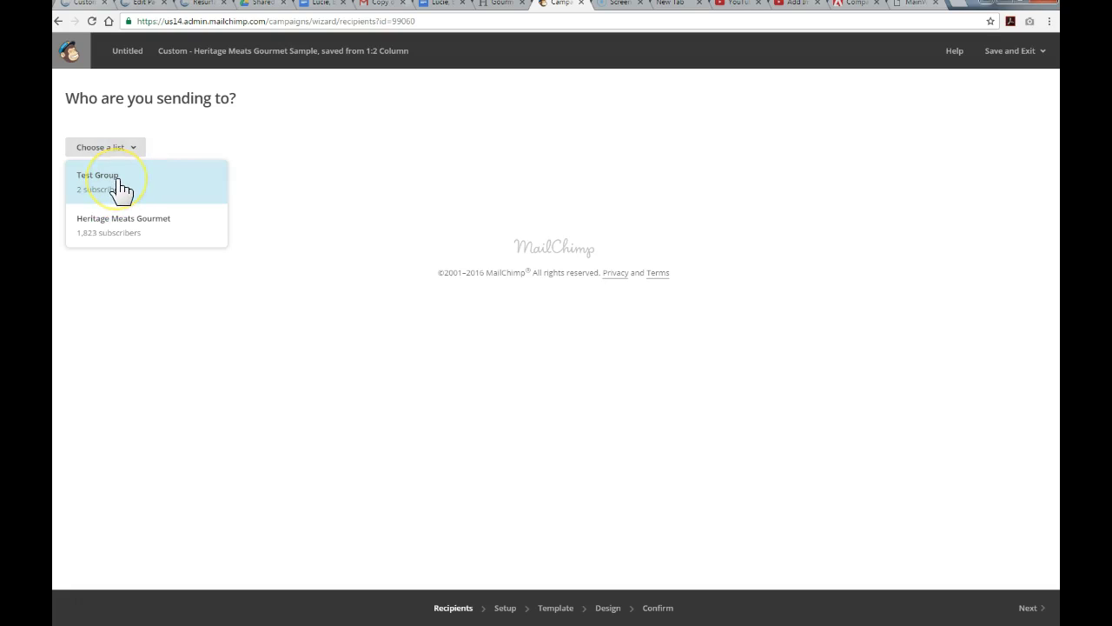
click(122, 188)
click(116, 186)
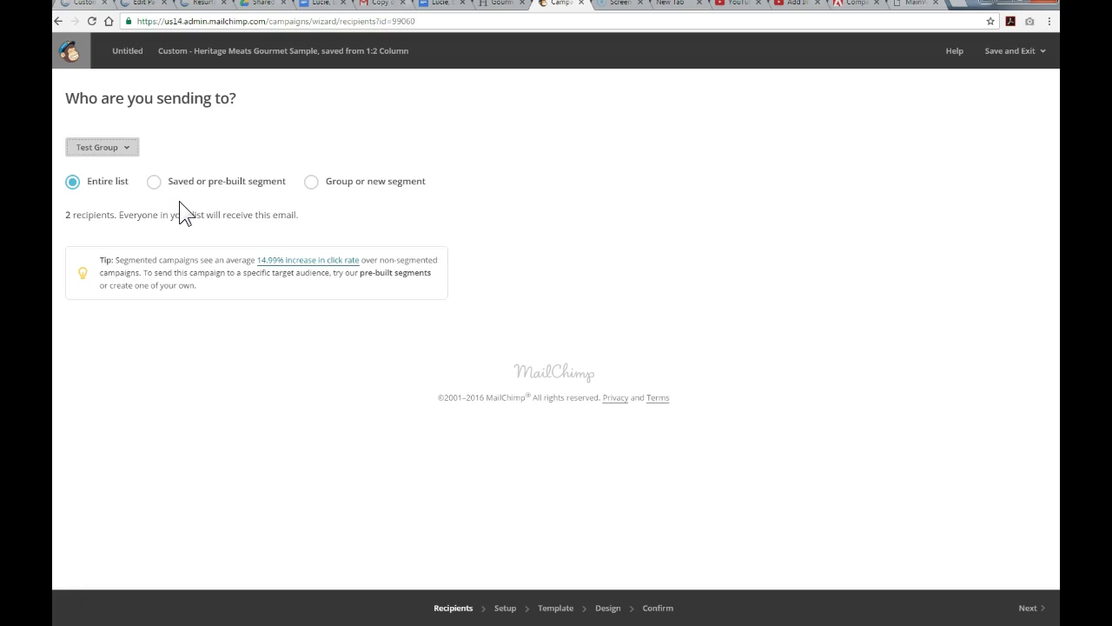
click(98, 202)
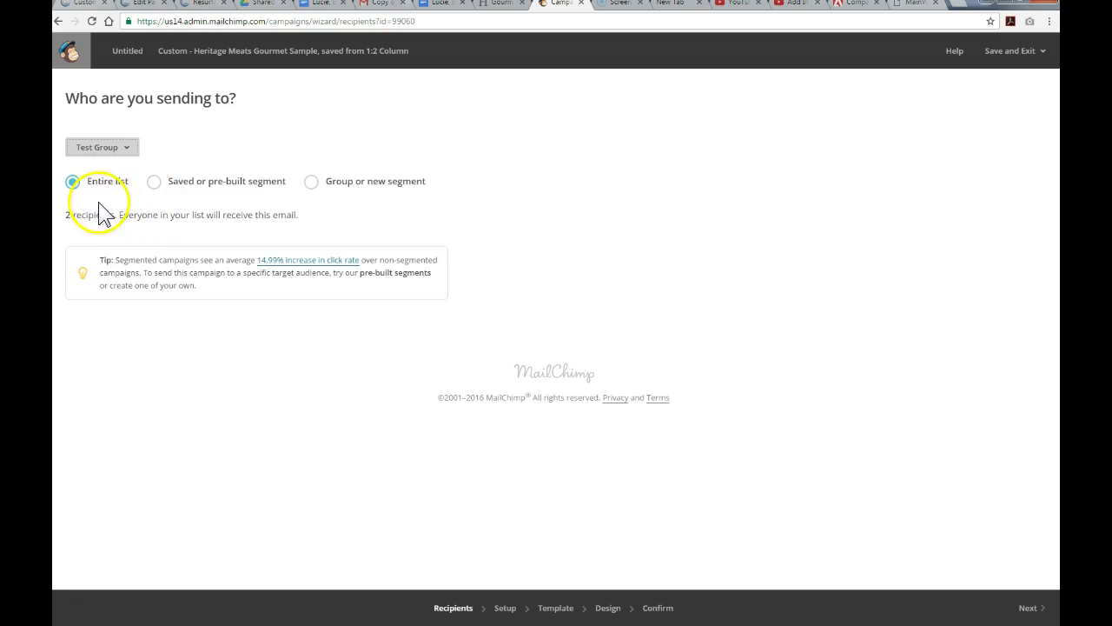
click(1032, 613)
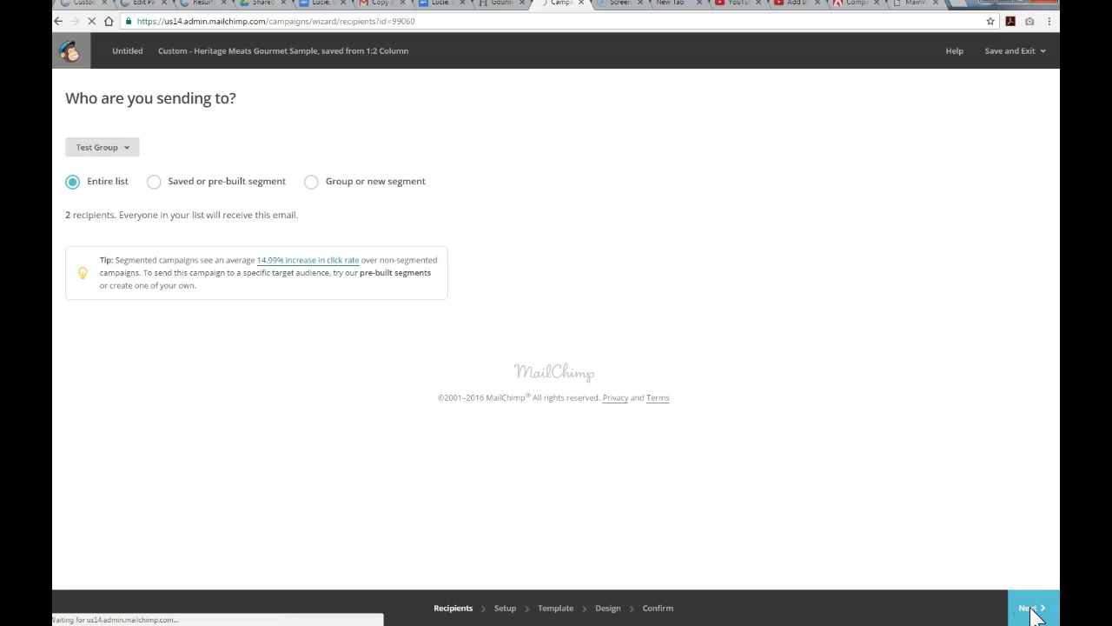
click(810, 388)
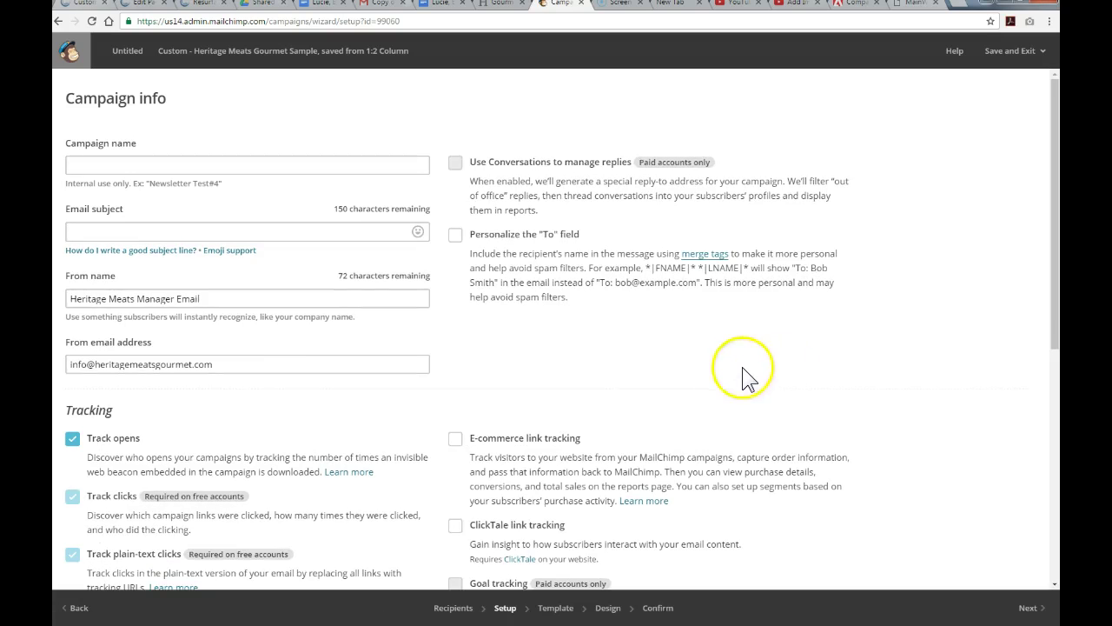
- Name the campaign "Heritage Meats Gourmet Christmas Specials"
click(126, 167)
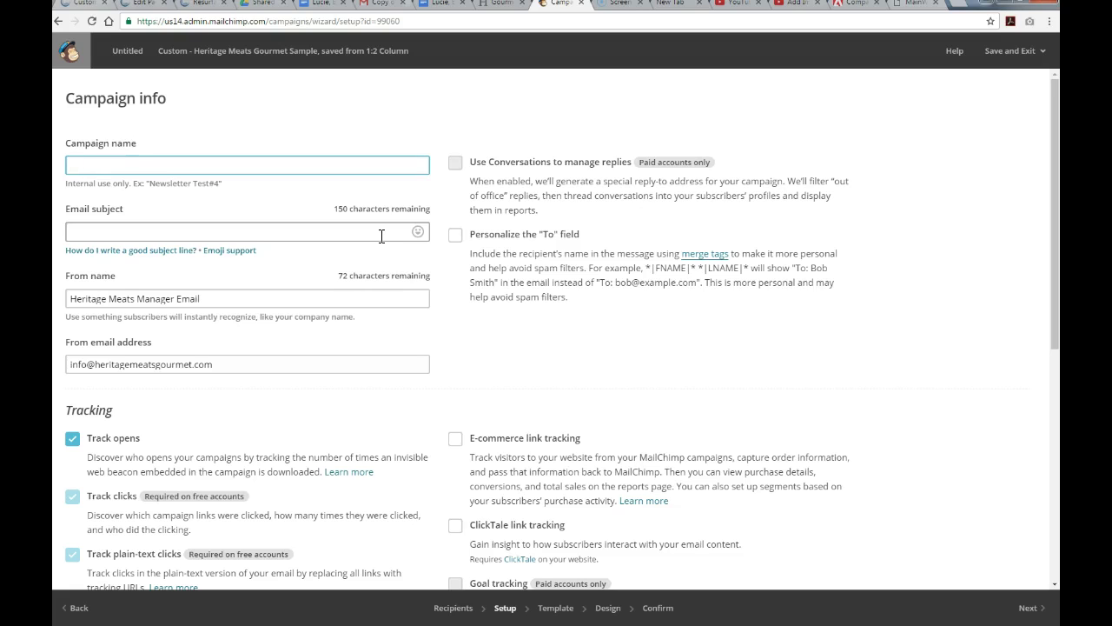
text(Heritage Meats Gourmet Christmas)
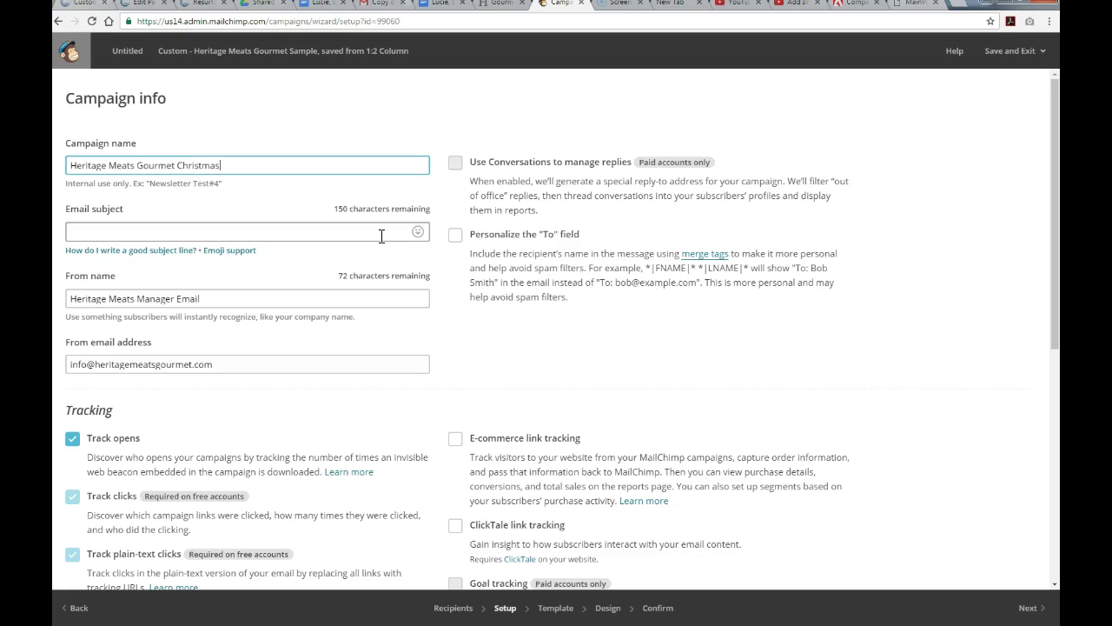
text( Specials)
- Set the email subject to "Heritage Meats Great Christmas Deals"
click(223, 250)
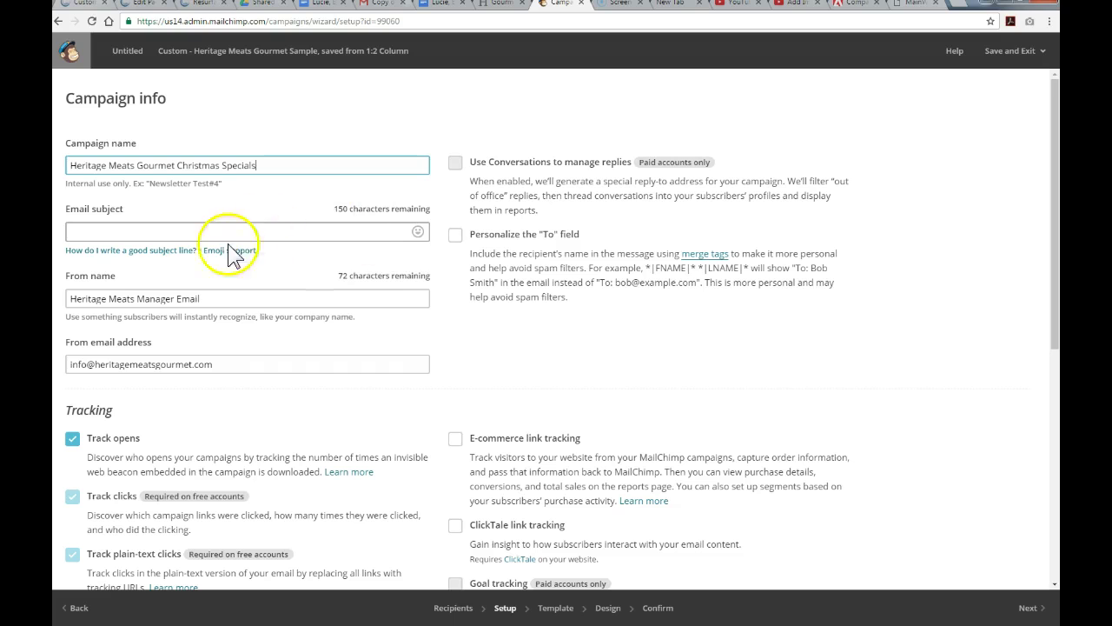
click(223, 234)
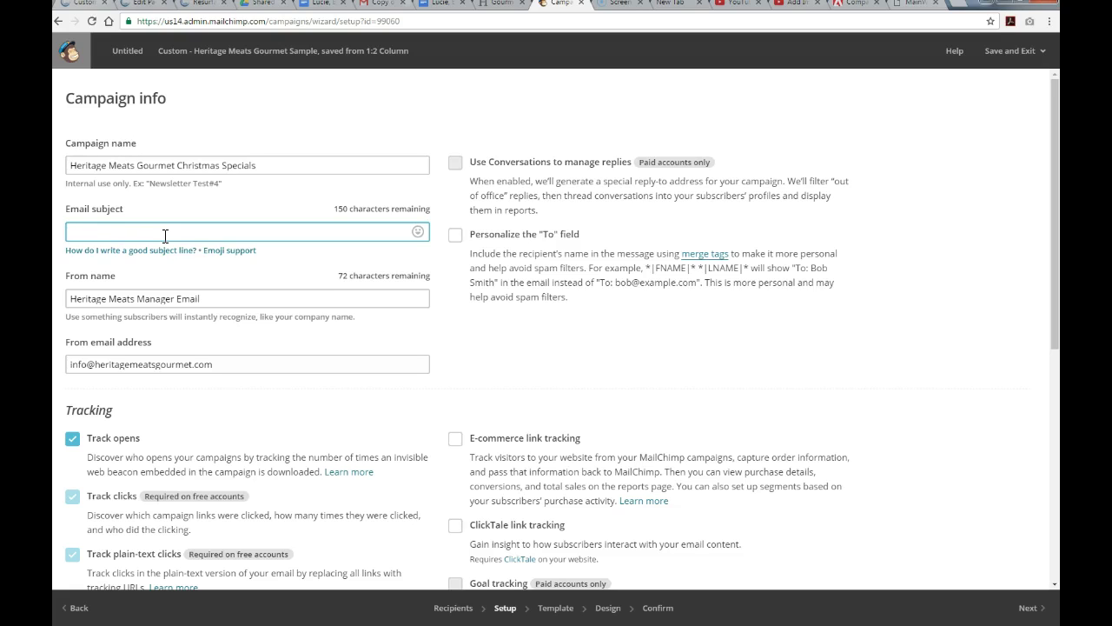
text(Heriatge)
key(BackSpace)
key(BackSpace)
key(BackSpace)
text(age Meats)
key(Left)
key(Left)
key(Left)
key(Left)
key(Left)
key(Left)
key(Left)
key(Left)
key(Left)
key(Left)
key(BackSpace)
text(Great T)
text(hristmas D)
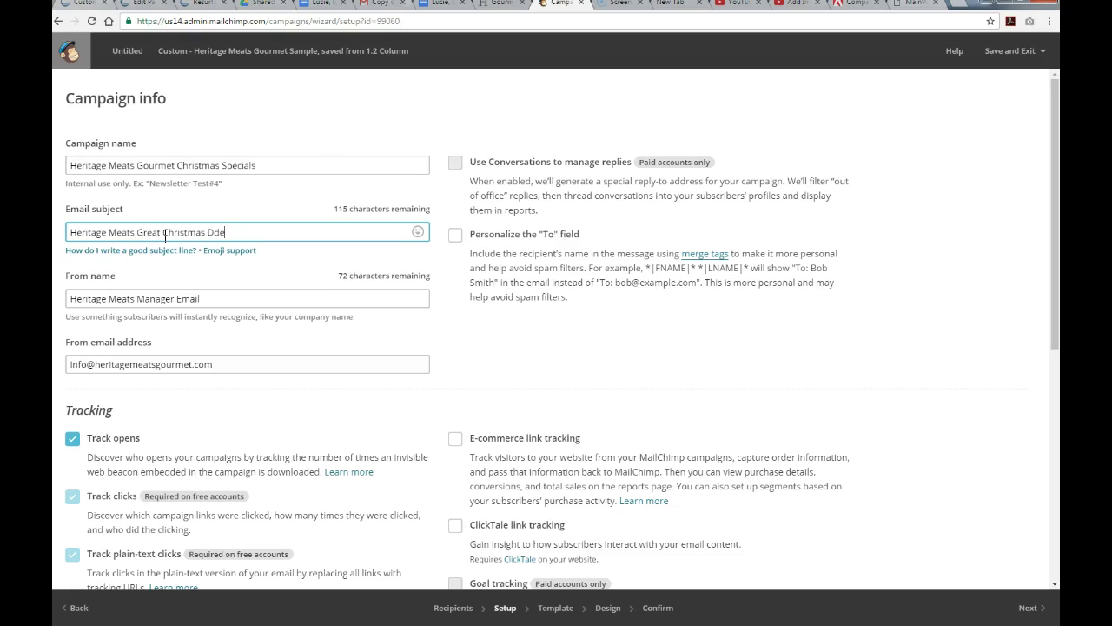
text(eals)
- Change the sender's From name to "Heritage Meats Gourmet"
click(217, 295)
click(212, 296)
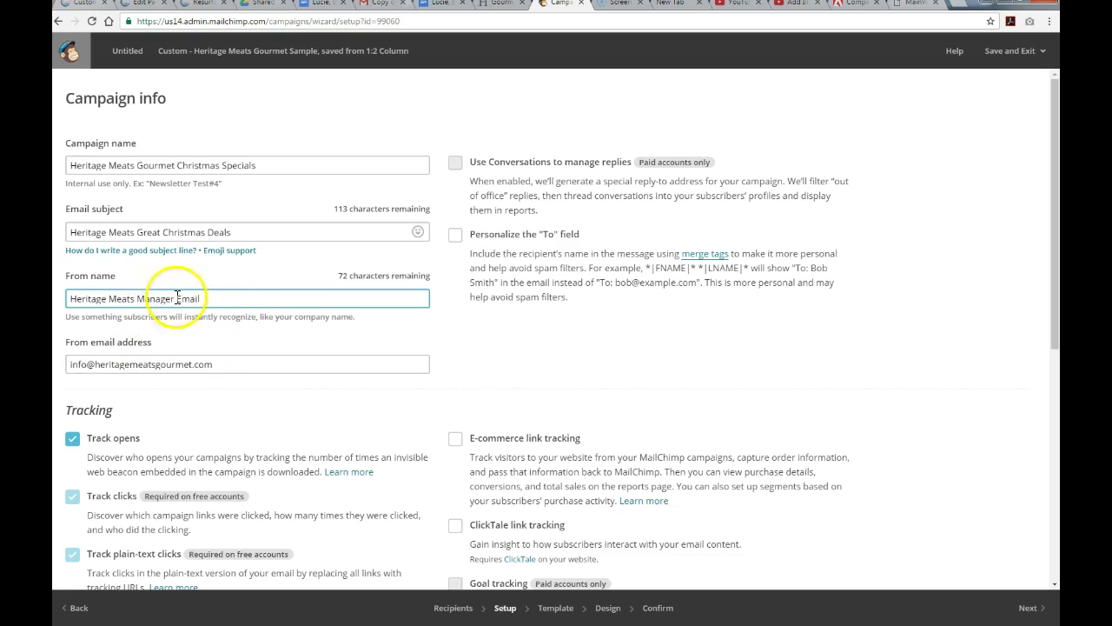
click(136, 298)
drag(136, 298, 224, 296)
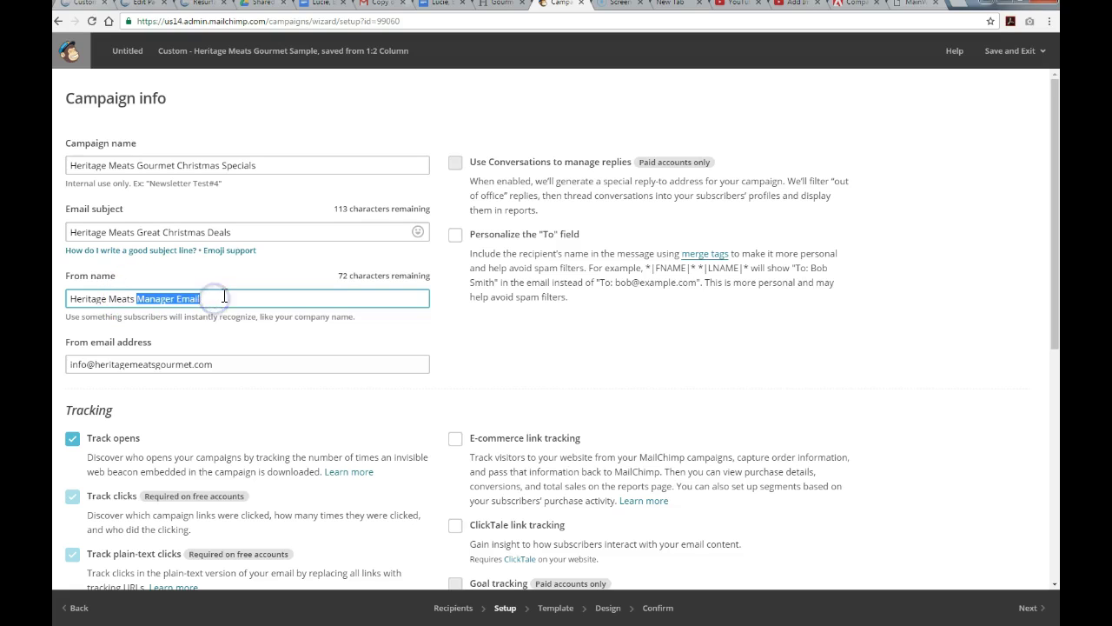
text(Gourmet)
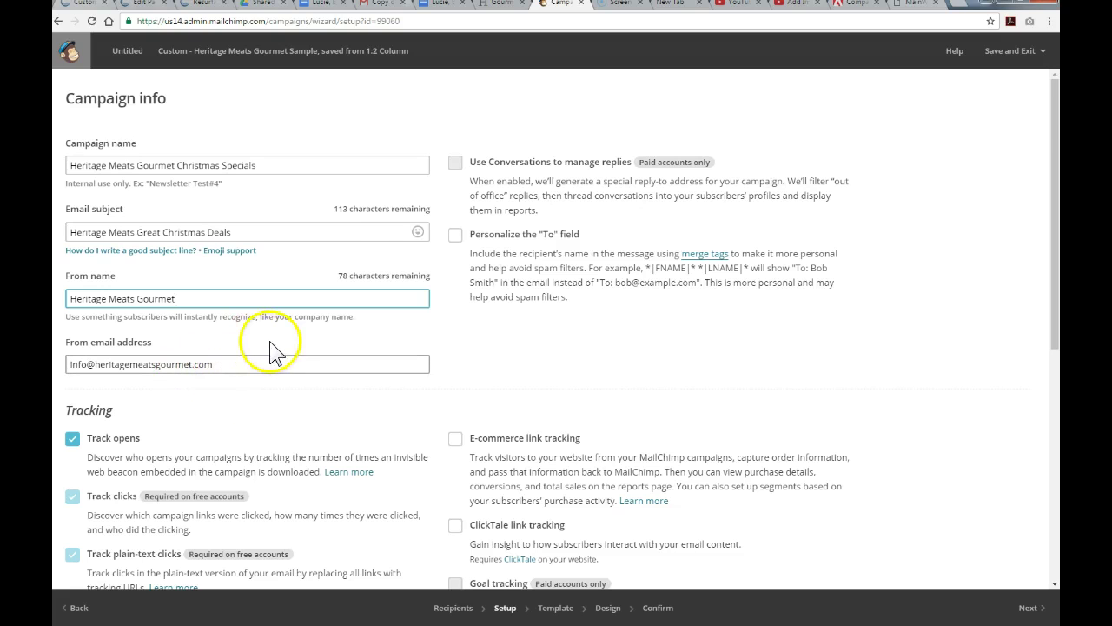
- Enable personalization of the "To" field using the *|FNAME|* merge tag for the recipient name
scroll(271, 352, down, 2)
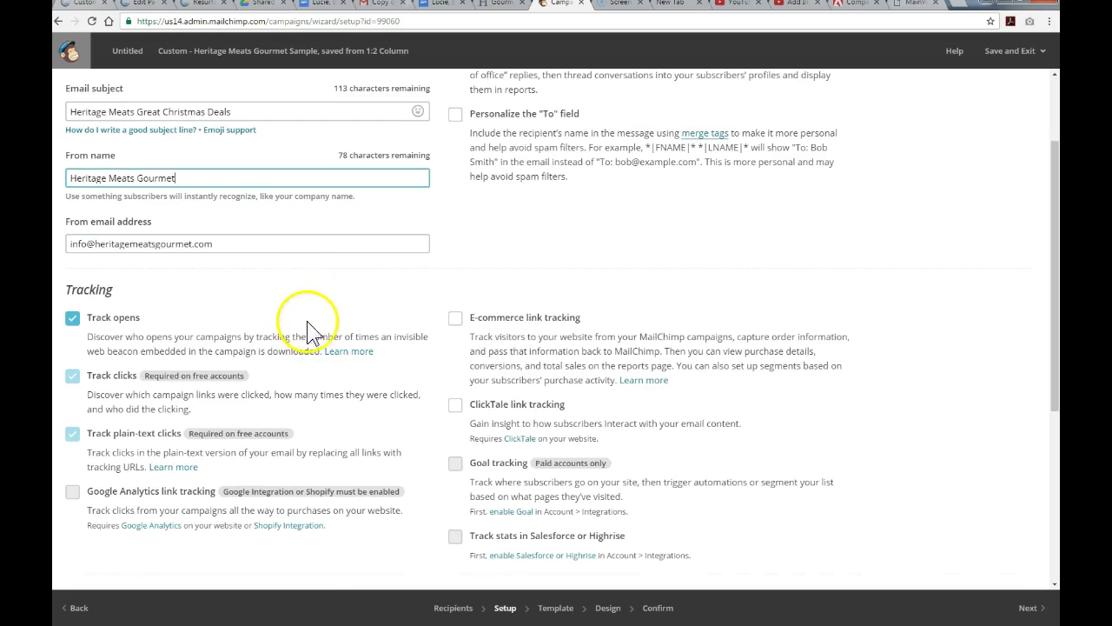
scroll(328, 313, up, 2)
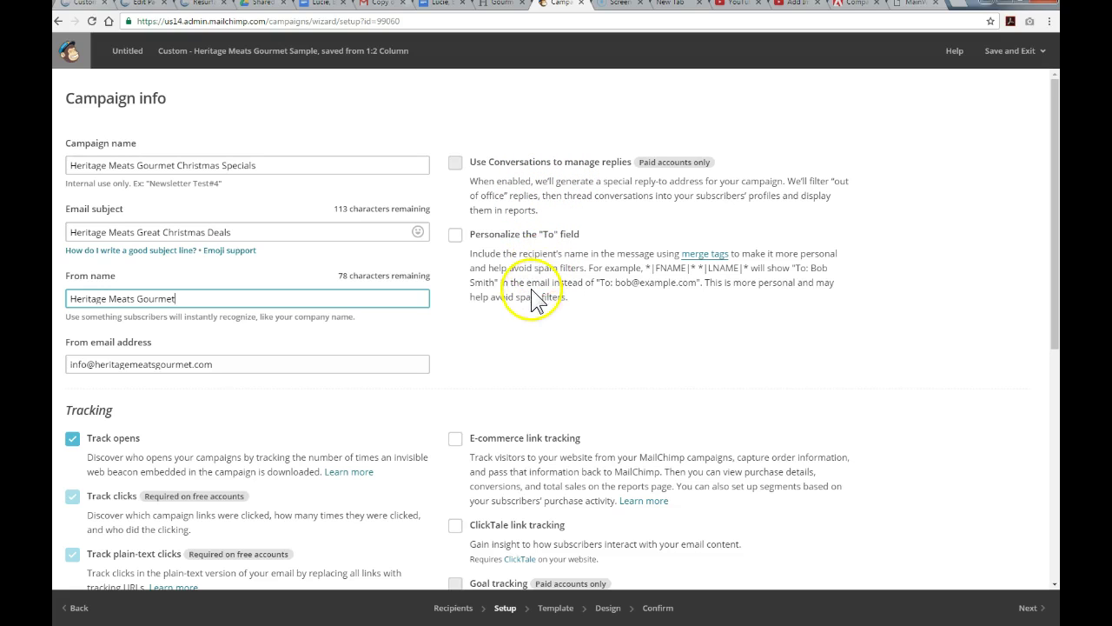
scroll(522, 261, down, 1)
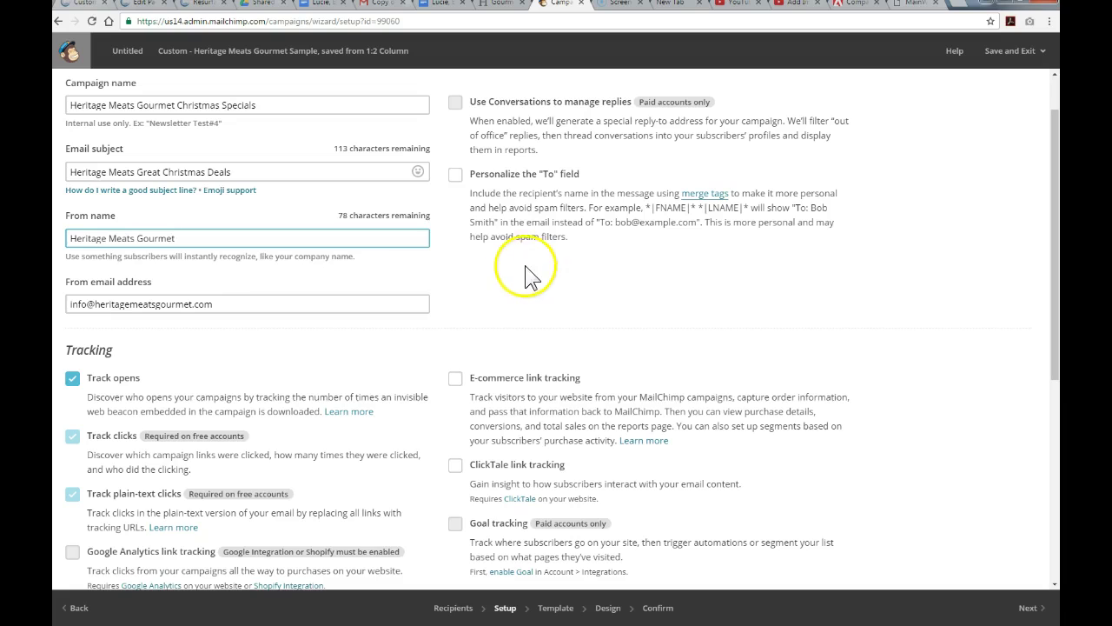
click(456, 176)
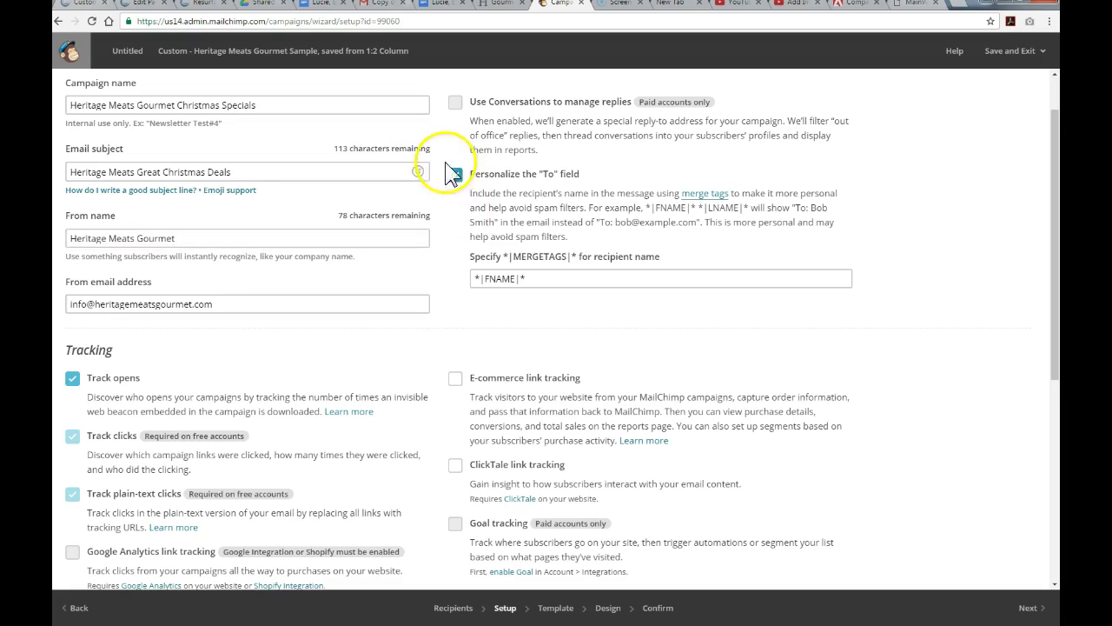
click(495, 278)
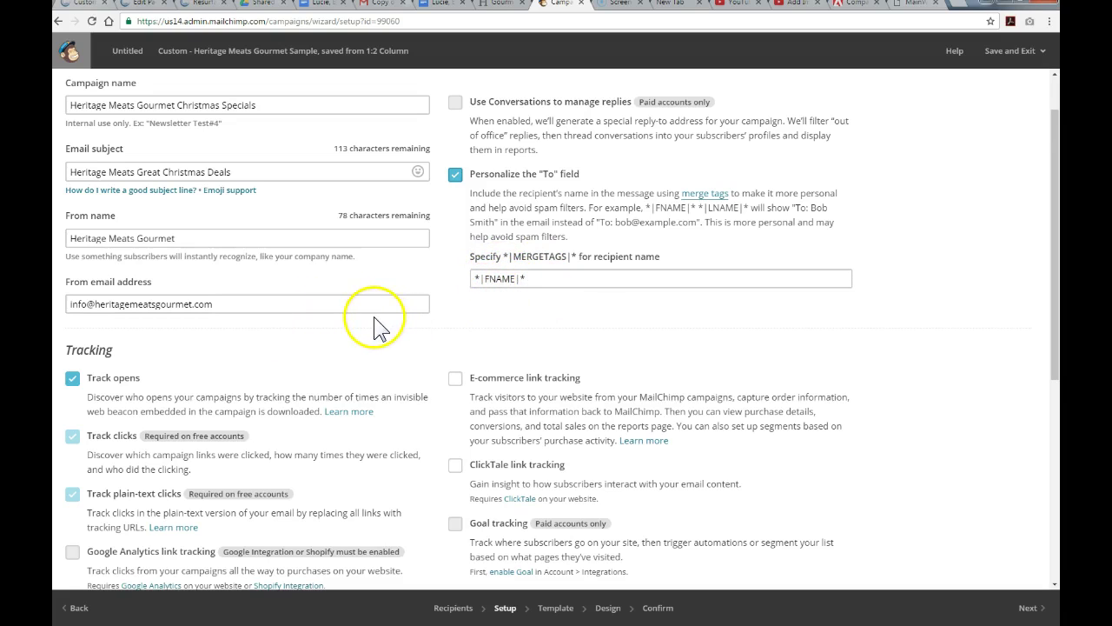
- Review the campaign's tracking, social media and video conversion options along with the entered campaign info
scroll(374, 323, down, 1)
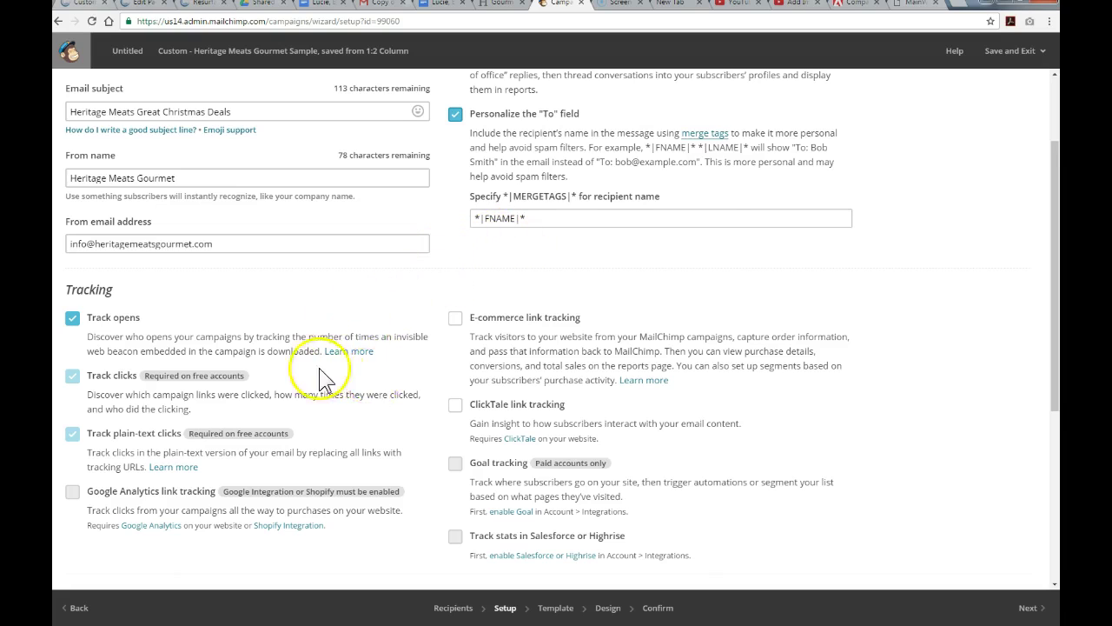
scroll(382, 382, down, 2)
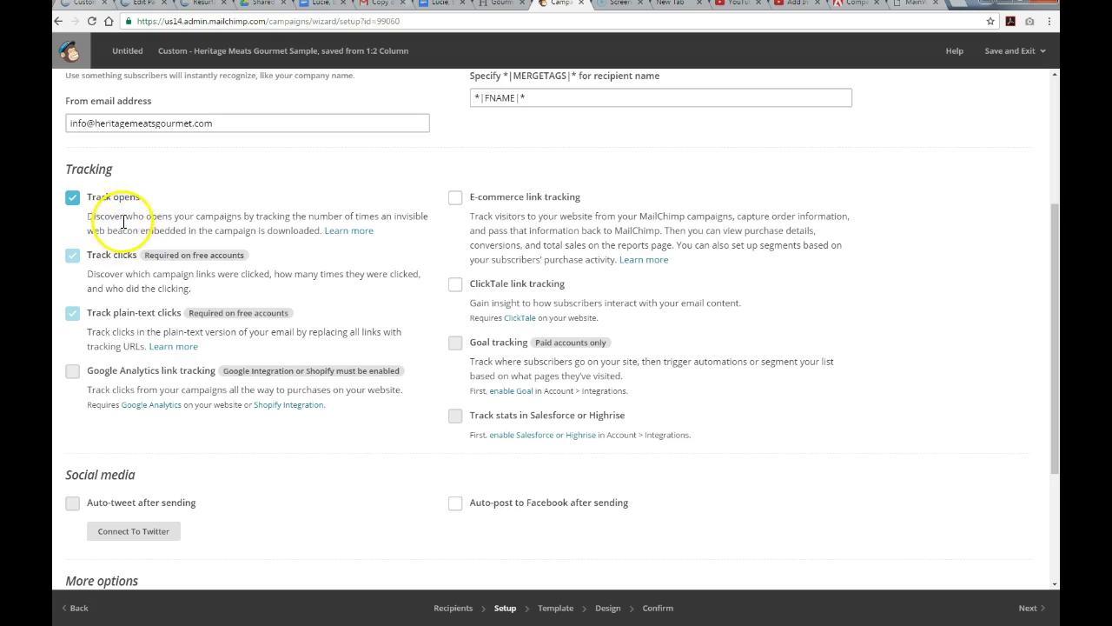
scroll(209, 243, up, 3)
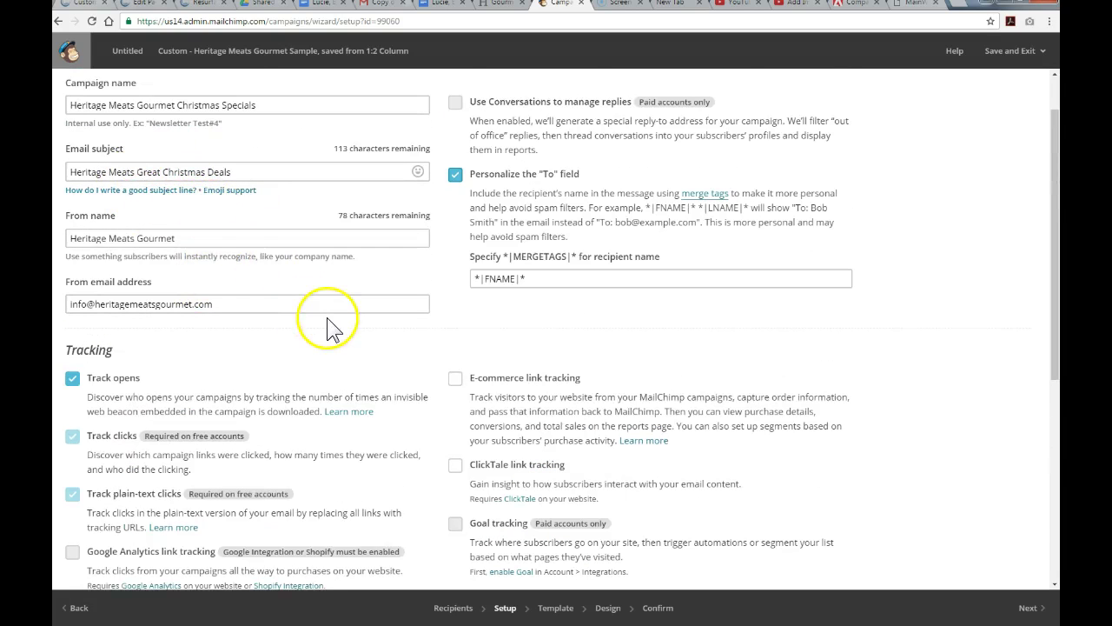
scroll(323, 312, down, 2)
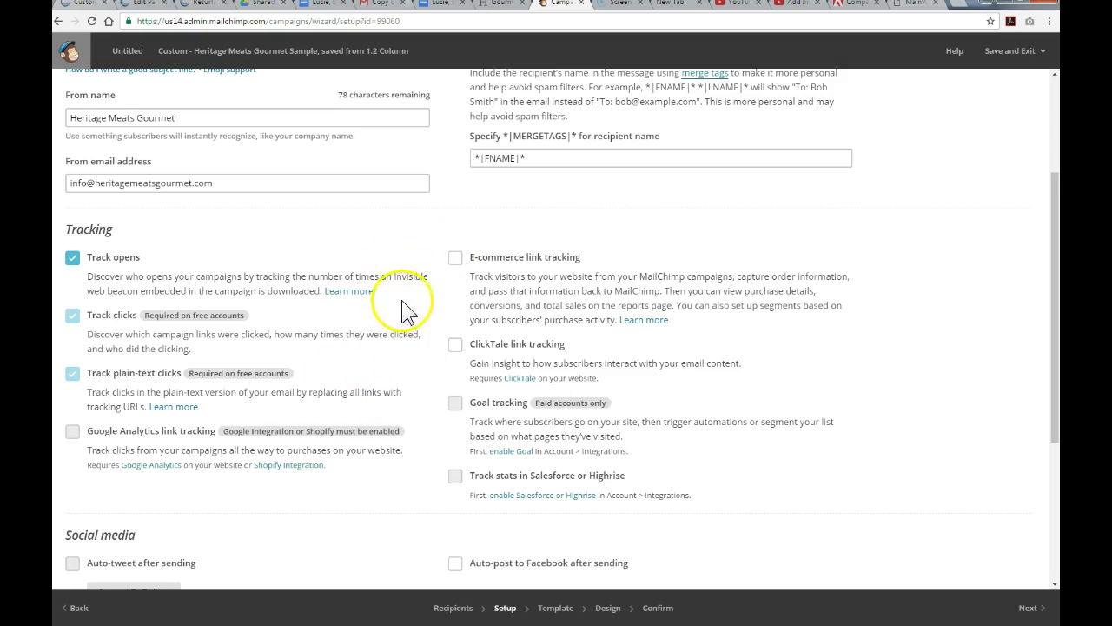
scroll(408, 278, down, 1)
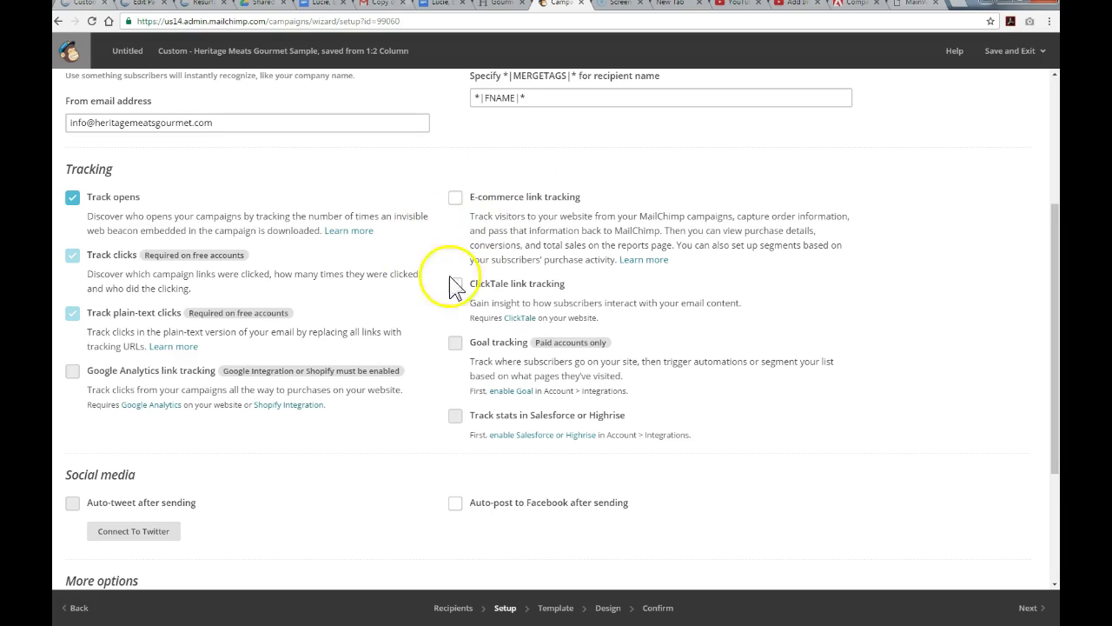
scroll(418, 383, down, 1)
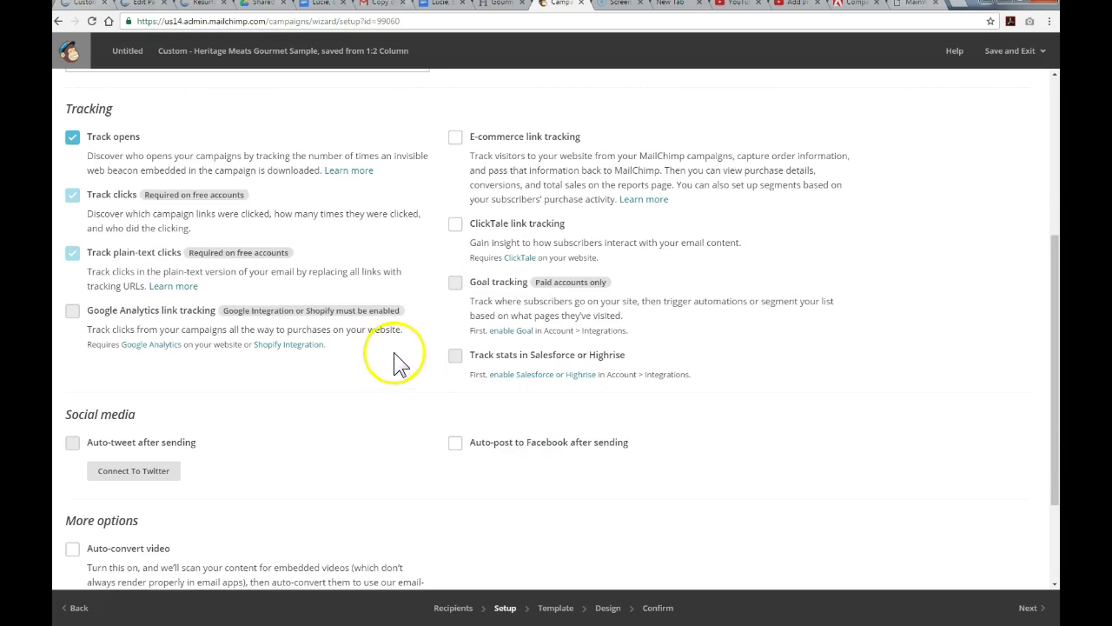
scroll(400, 352, down, 2)
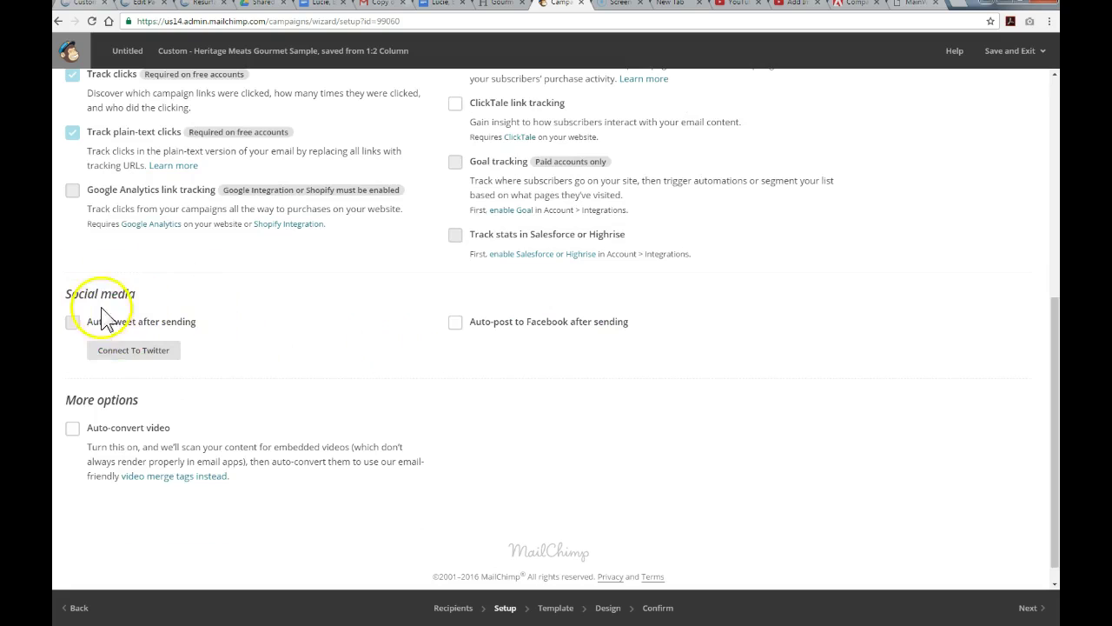
click(150, 351)
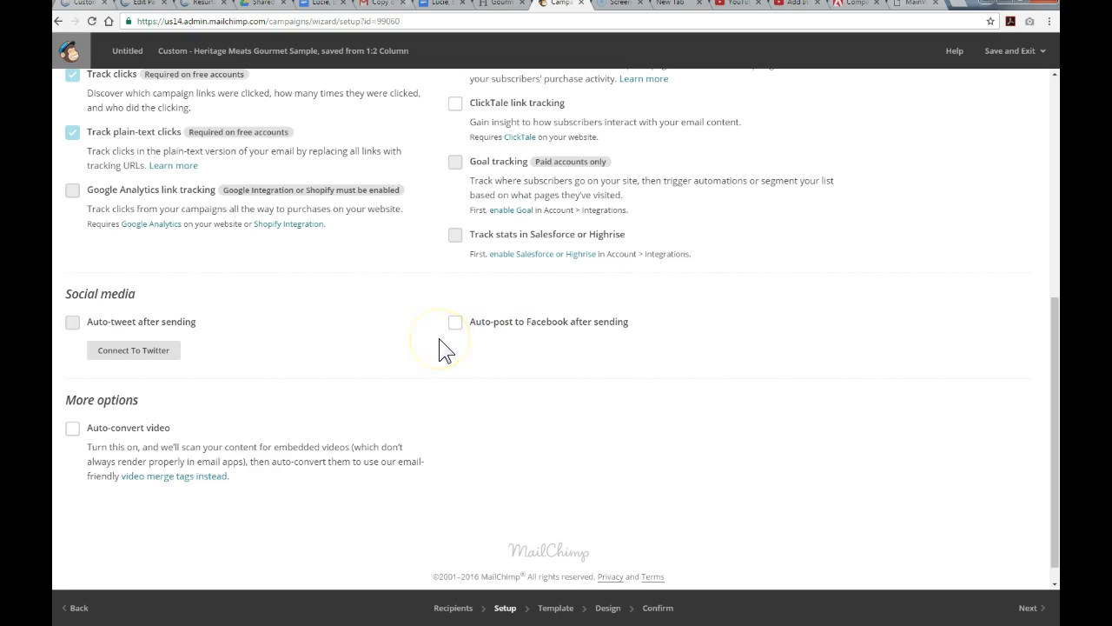
click(393, 345)
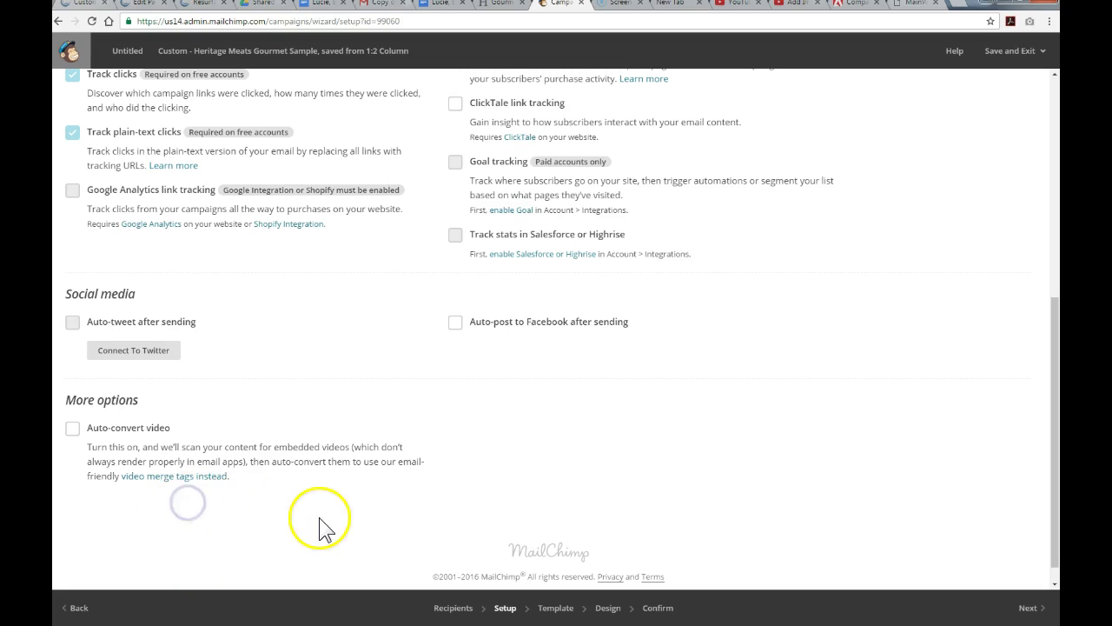
scroll(315, 518, up, 4)
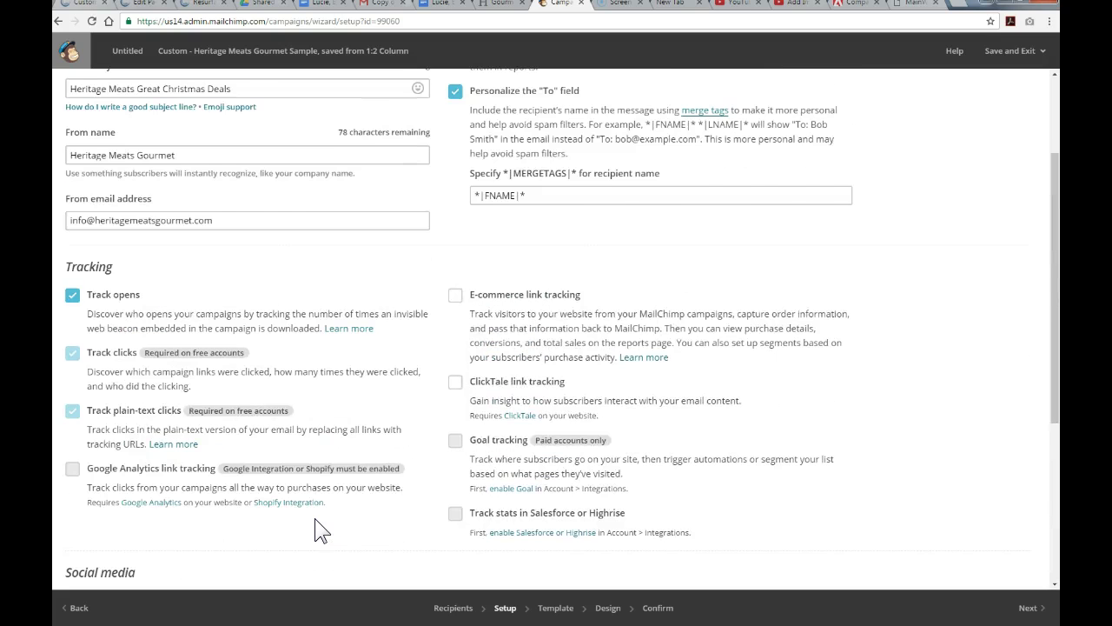
scroll(314, 526, up, 1)
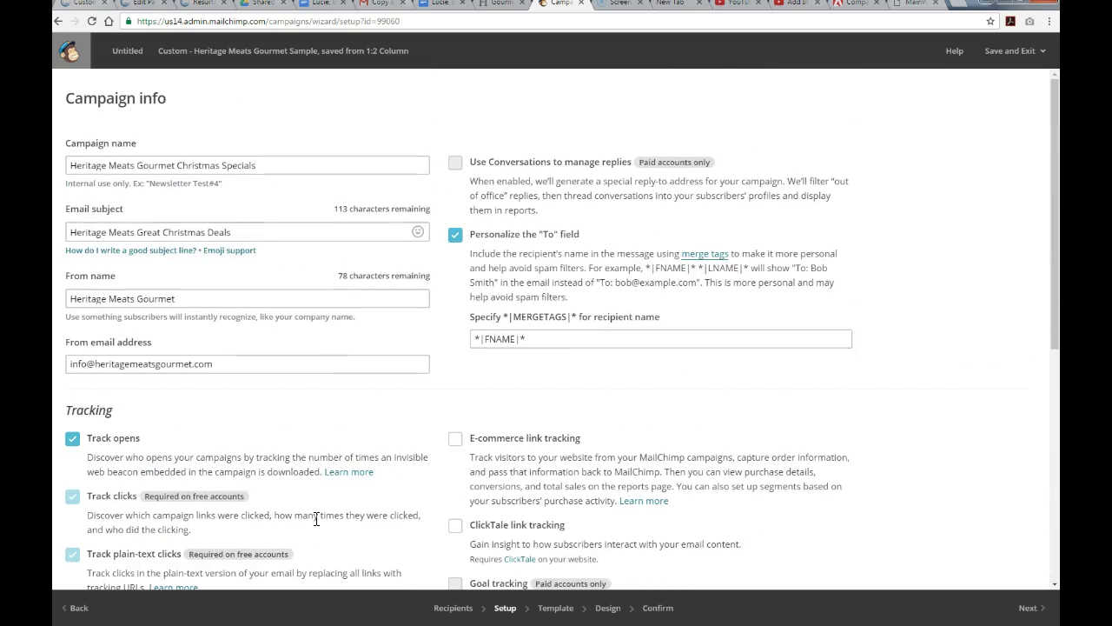
- Finish the campaign info stage and continue to the email's design stage
scroll(316, 519, down, 5)
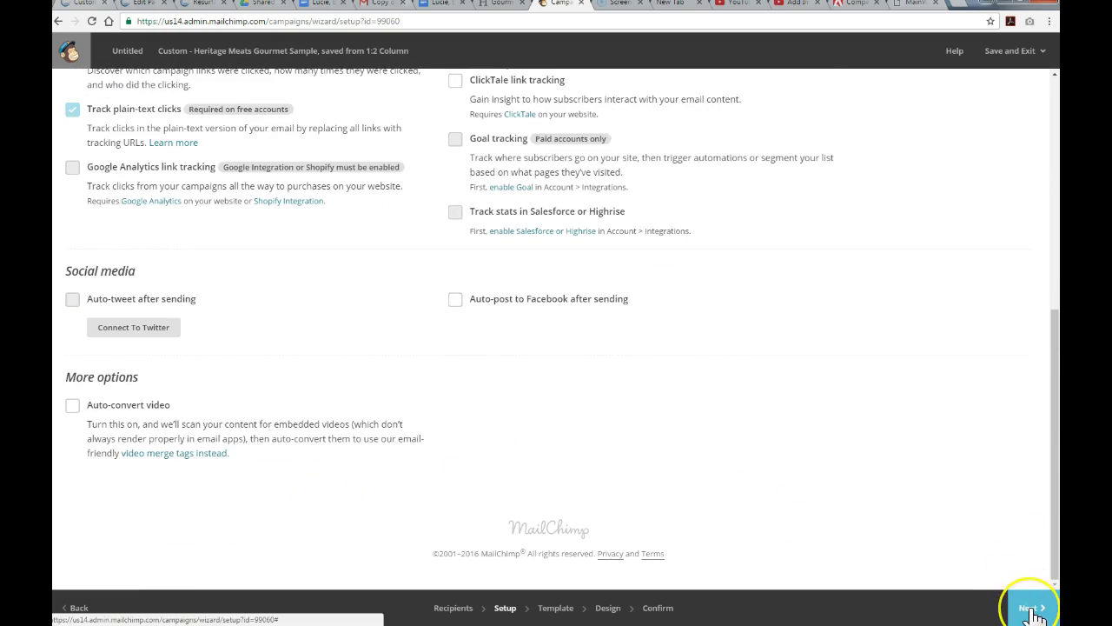
click(1030, 612)
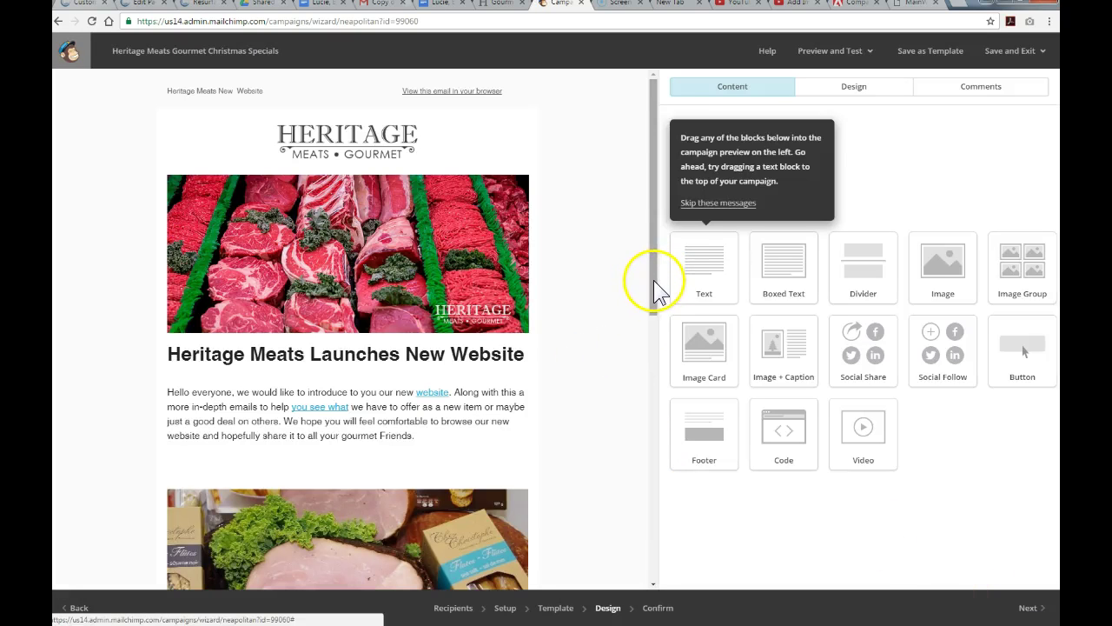
drag(653, 280, 650, 255)
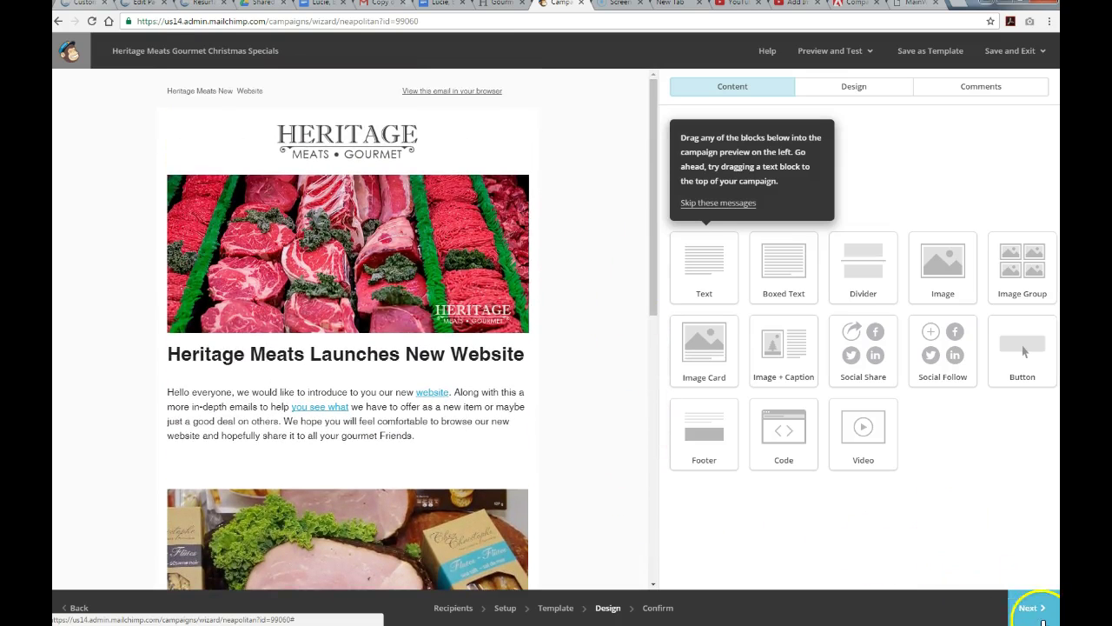
click(1028, 609)
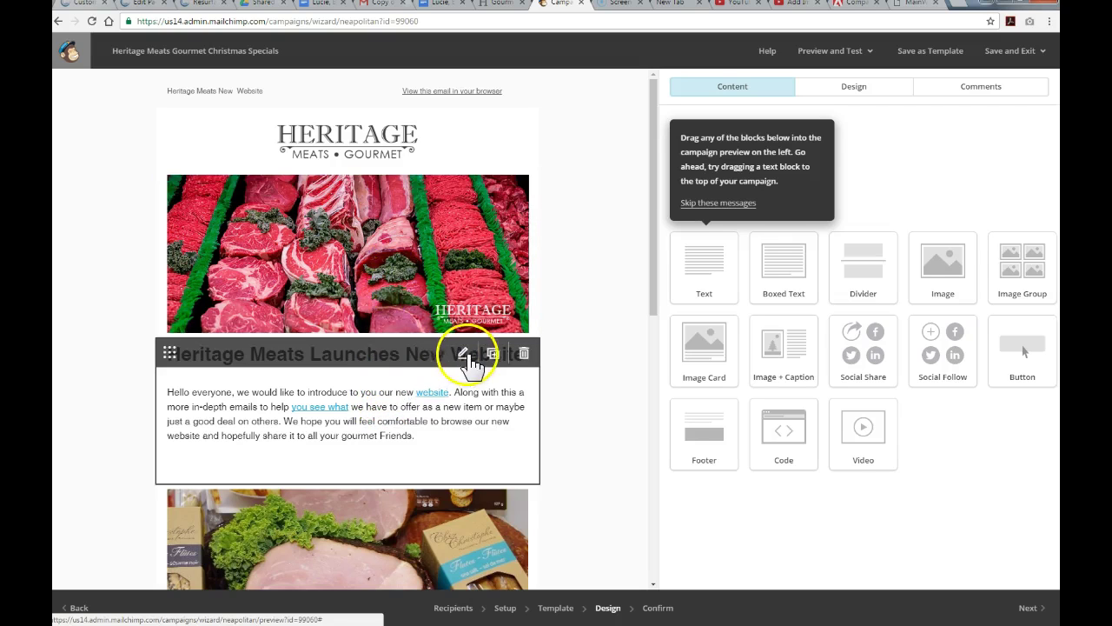
- Open the "Heritage Meats Launches New Website" text block for editing and look over the email's content blocks
click(464, 354)
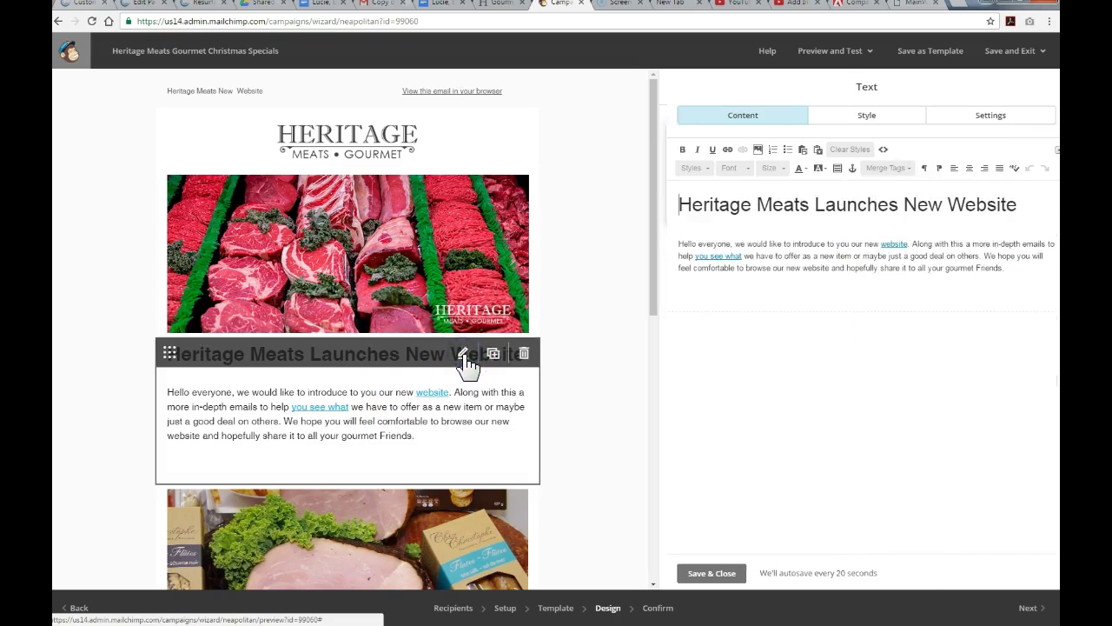
click(777, 230)
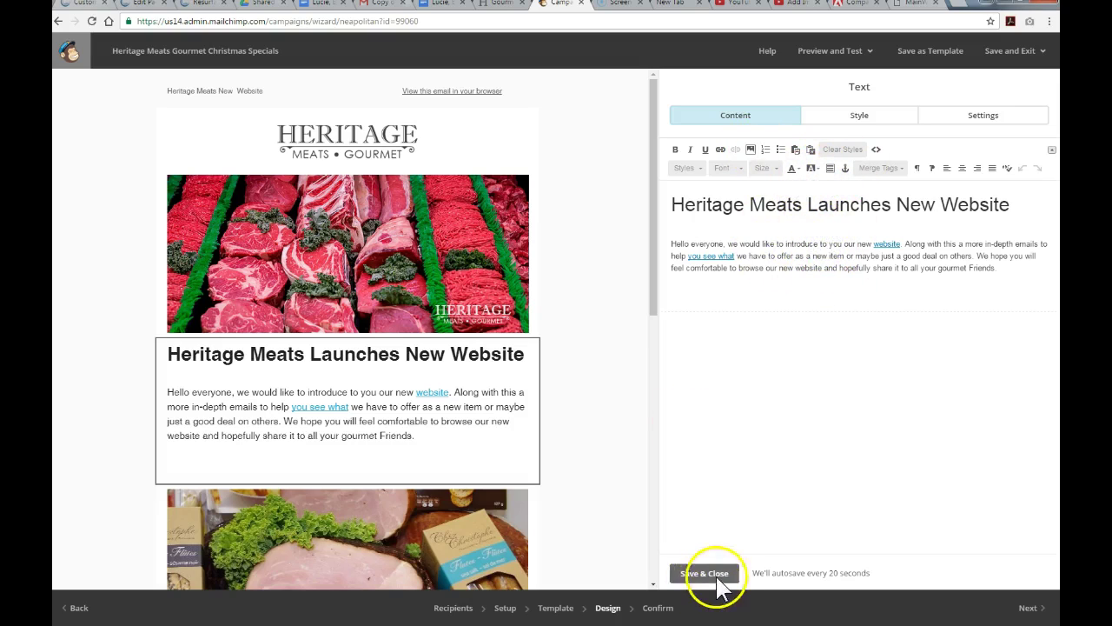
mouse_move(492, 510)
scroll(493, 511, down, 3)
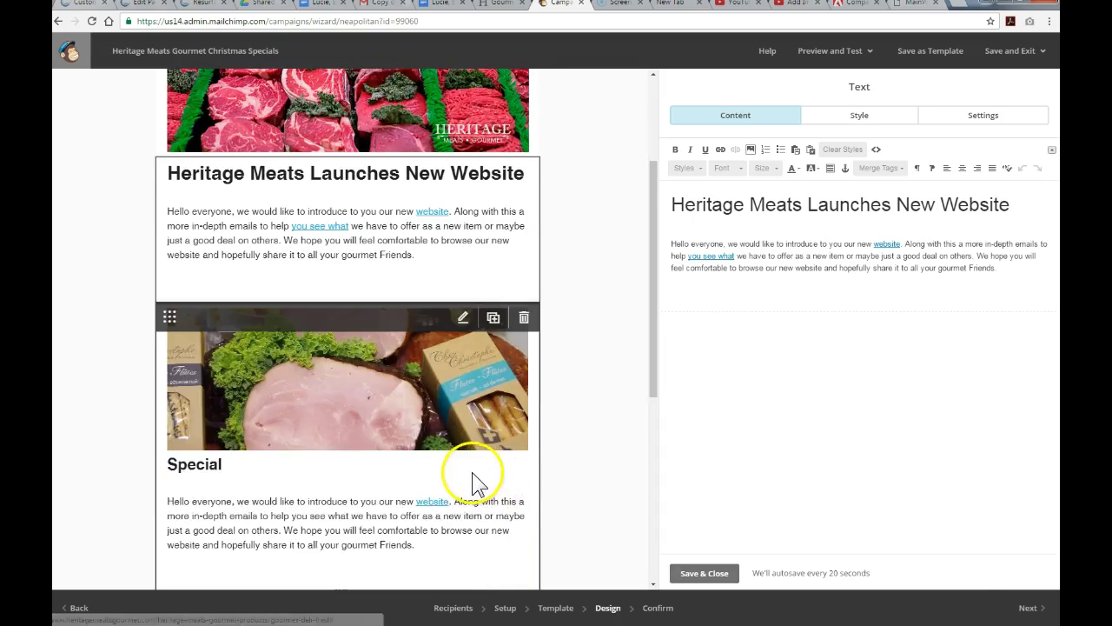
- Continue to the confirmation stage and review the pre-send checklist from List down to MonkeyRewards
click(1033, 614)
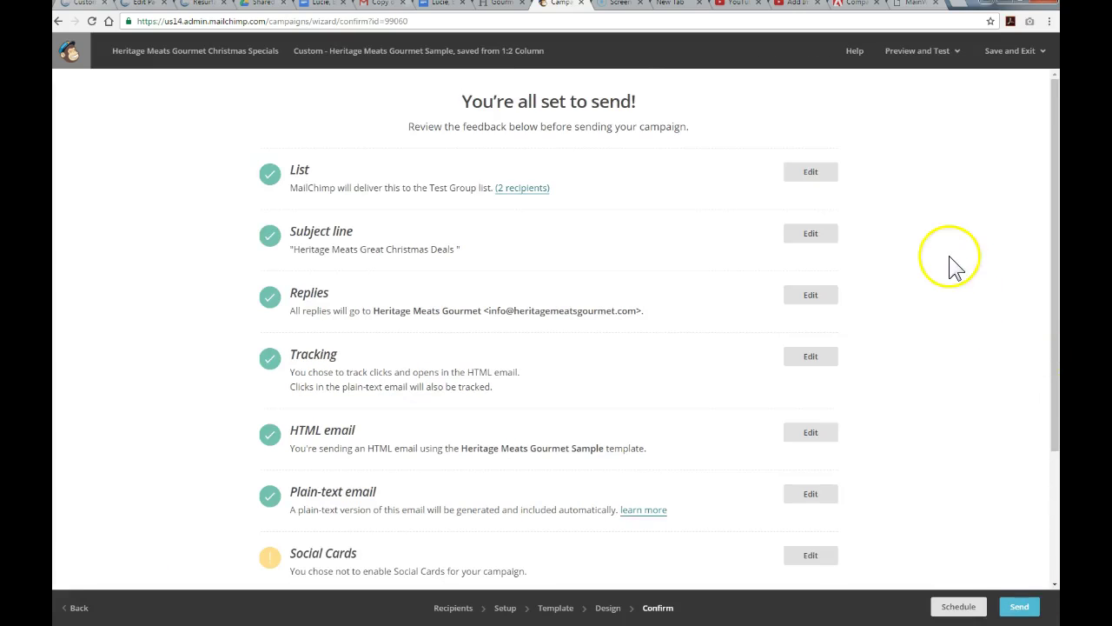
click(1055, 186)
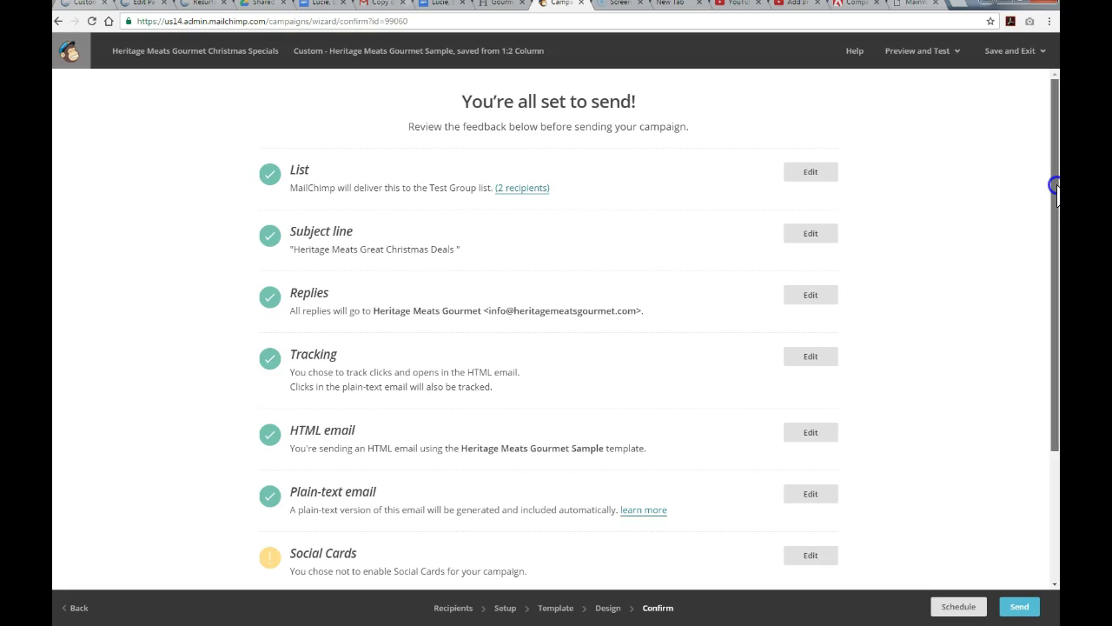
drag(1055, 185, 1055, 187)
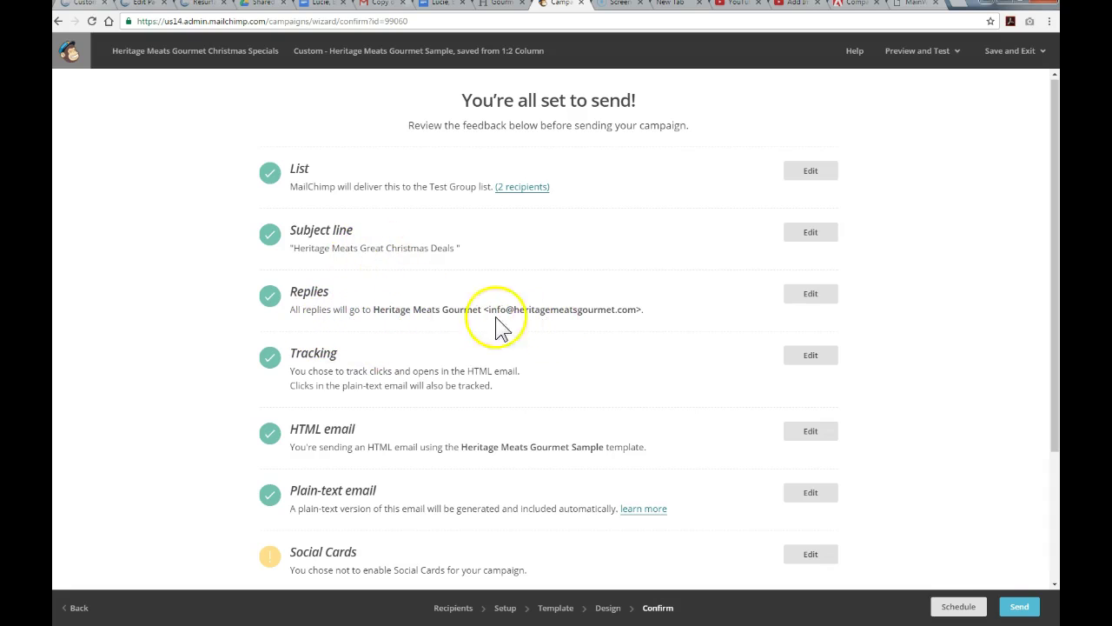
drag(1052, 282, 1049, 365)
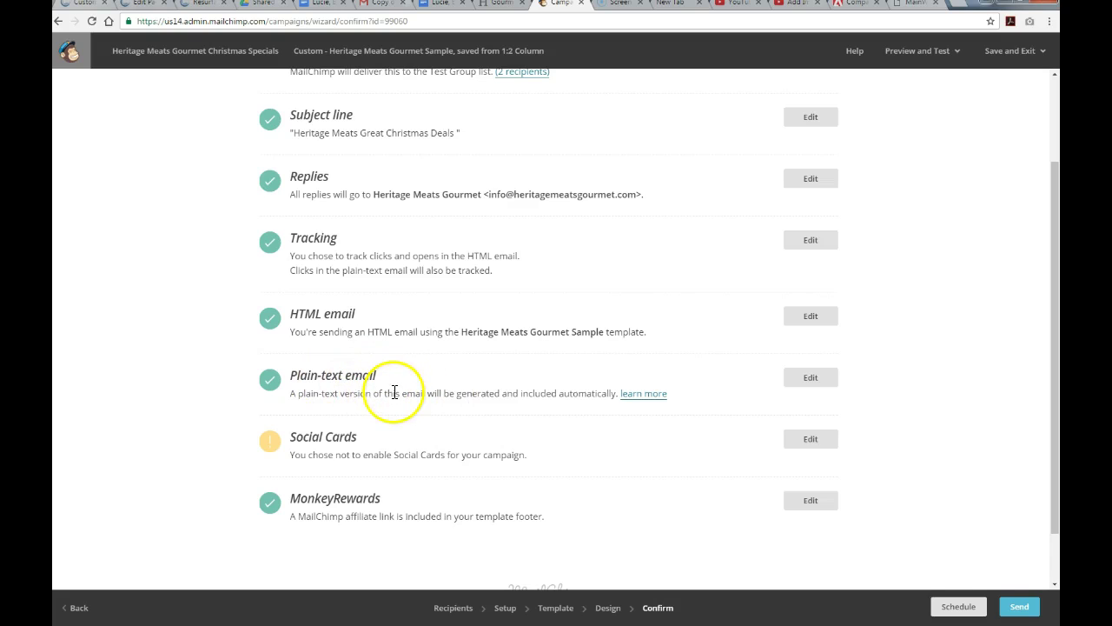
scroll(430, 409, down, 1)
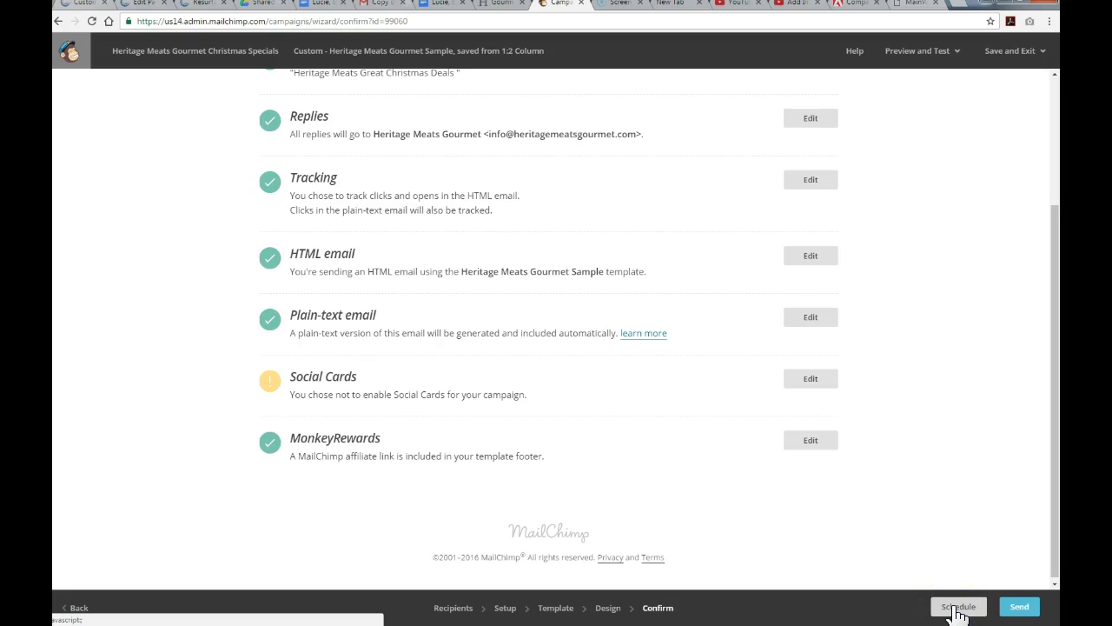
- Examine the delivery date and time options for scheduling the campaign, and cancel the scheduling
click(959, 606)
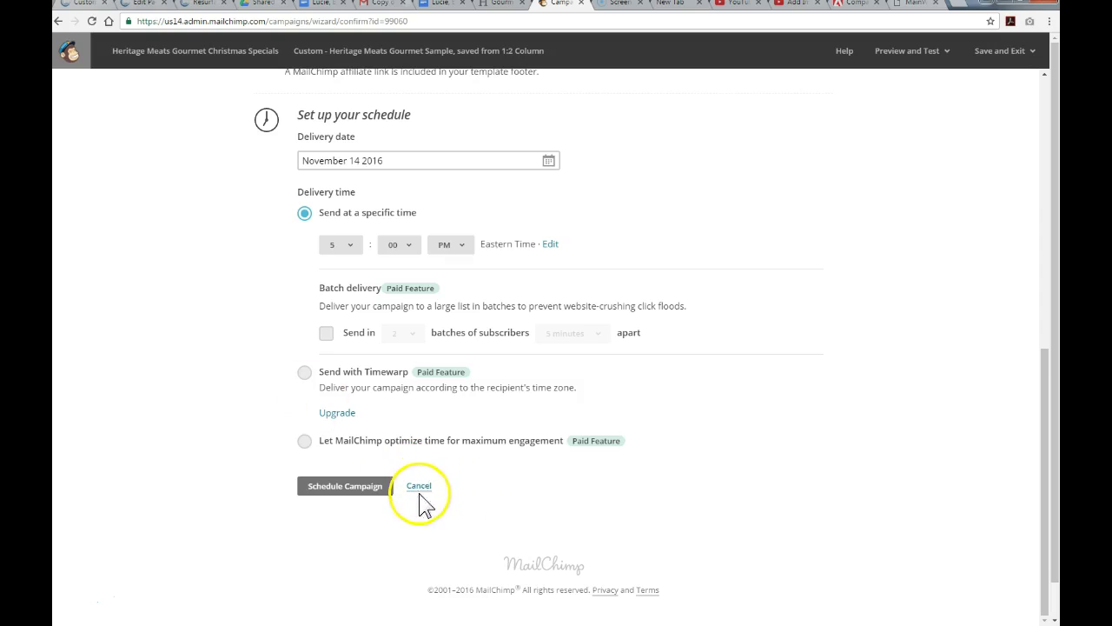
click(424, 485)
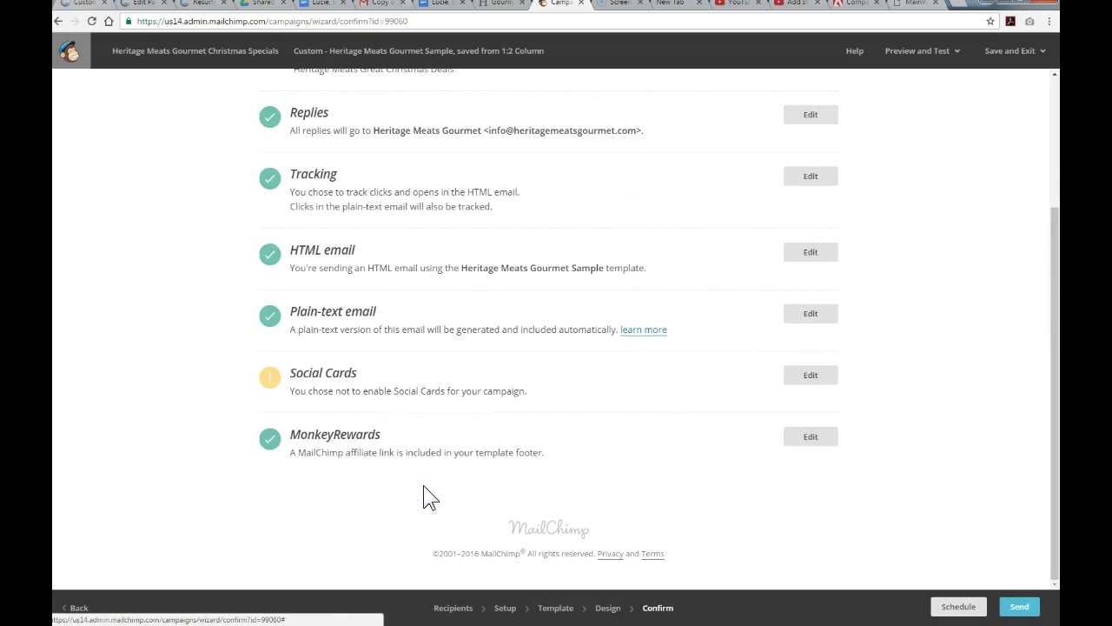
- Send the Heritage Meats Gourmet Christmas Specials campaign to the Test Group list immediately
click(1023, 608)
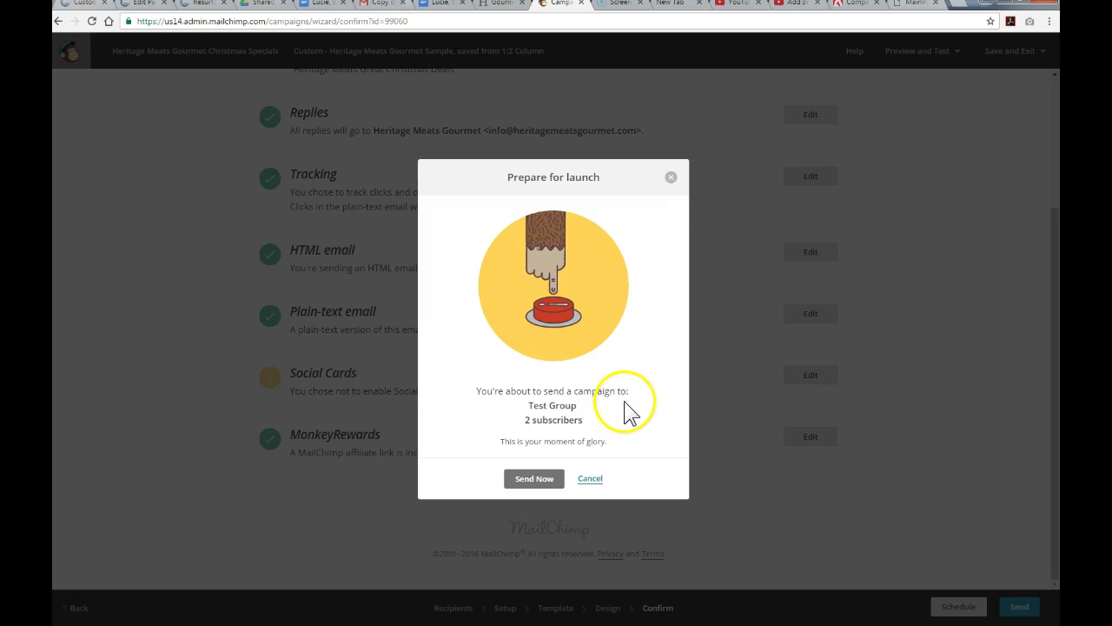
click(539, 478)
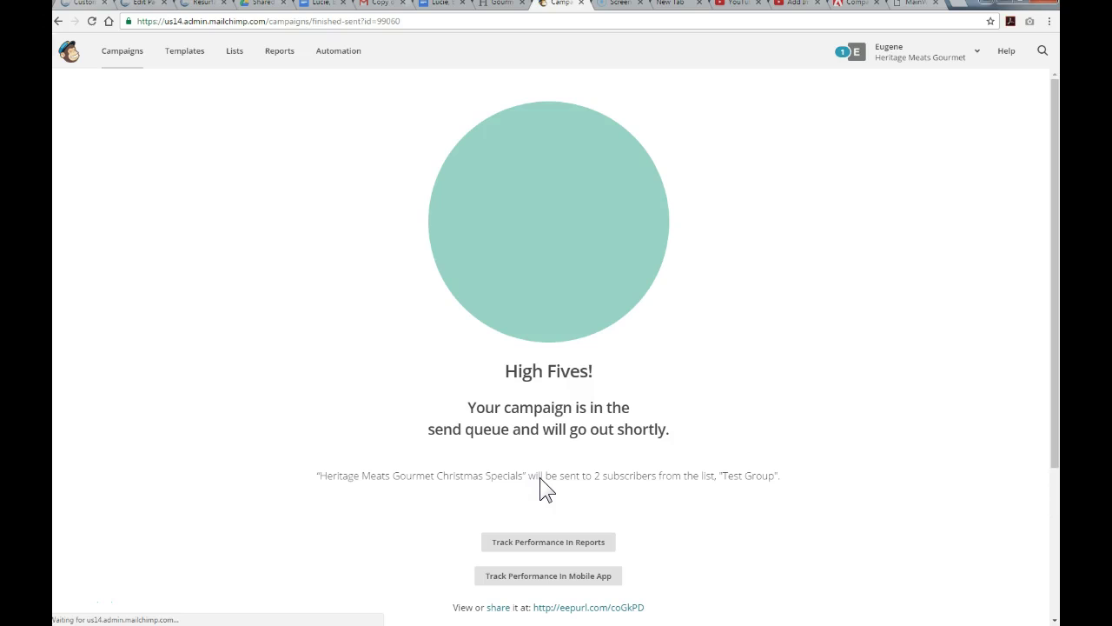
click(478, 280)
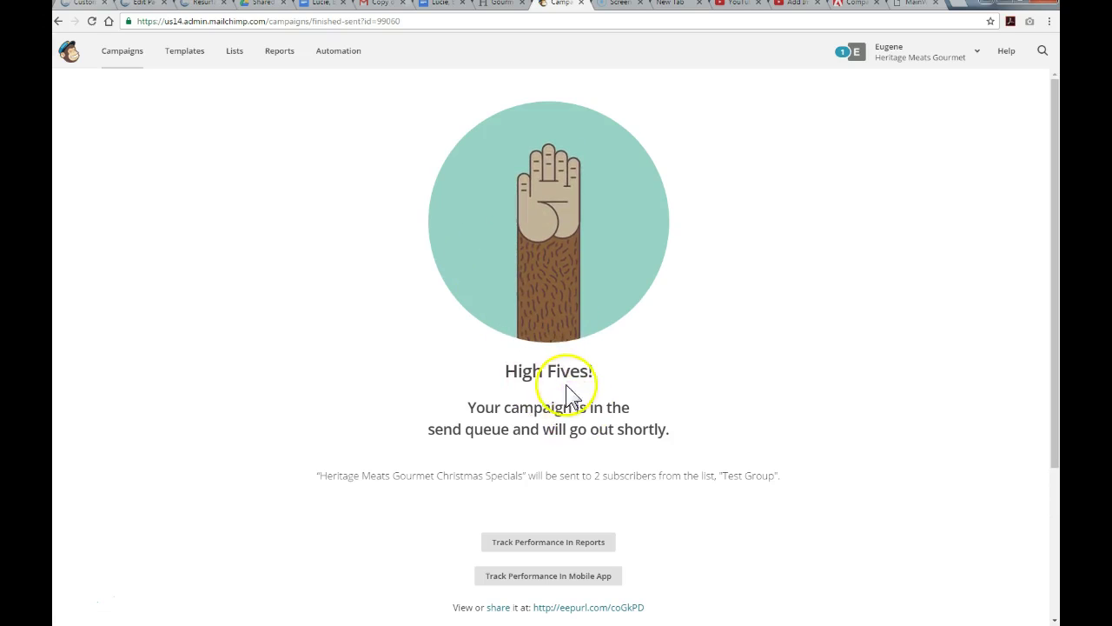
scroll(642, 399, down, 2)
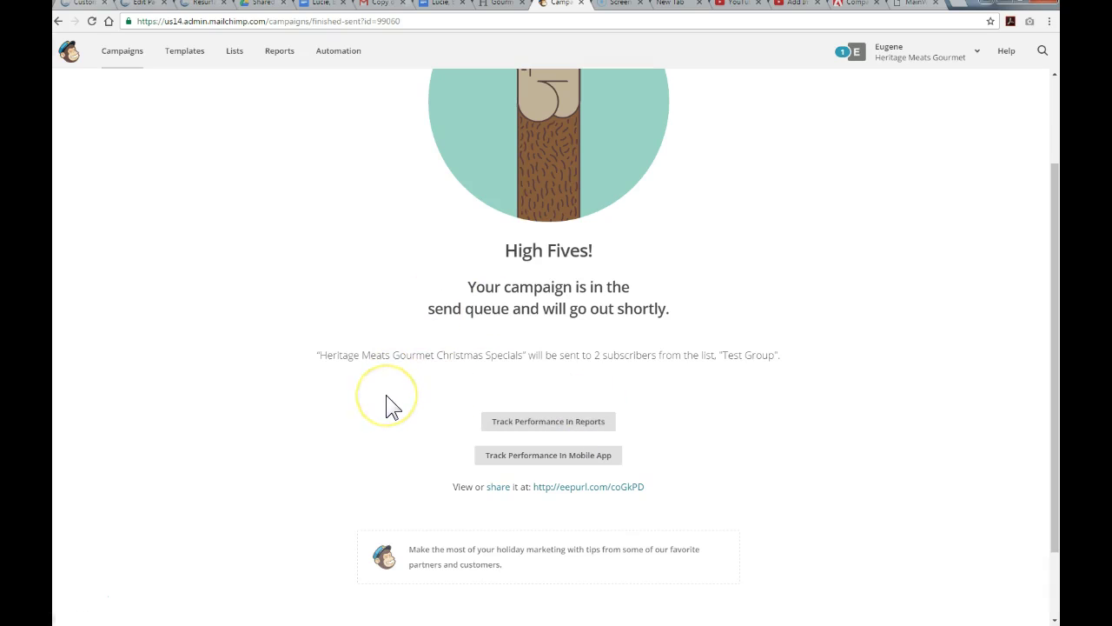
scroll(386, 396, down, 2)
scroll(388, 402, up, 3)
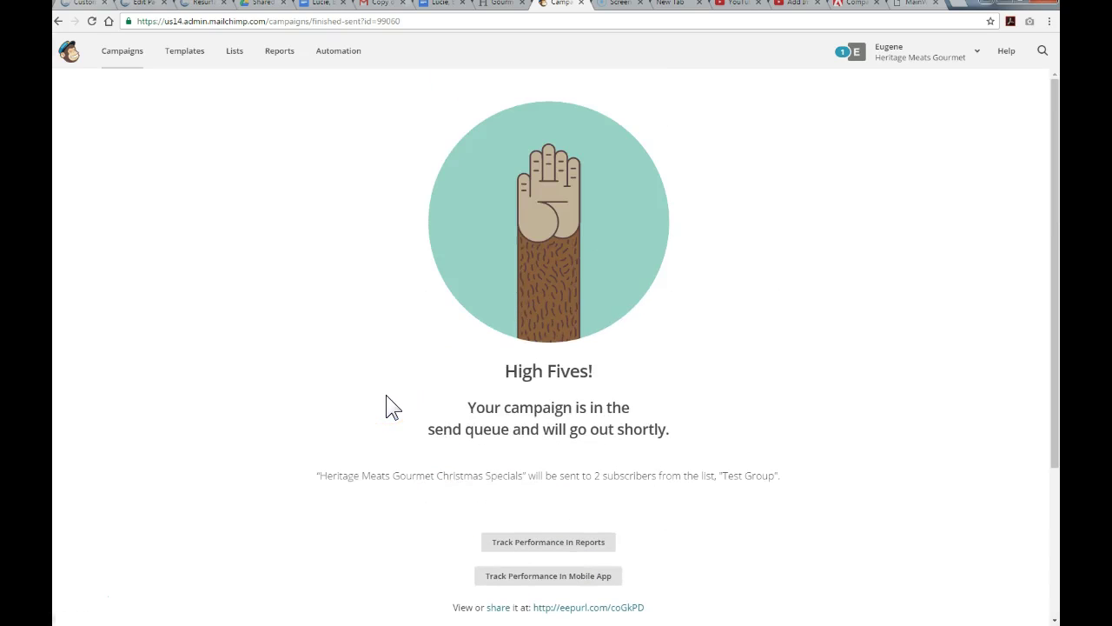
- Open the performance report of the Heritage Meats Gourmet Christmas Specials campaign
click(284, 52)
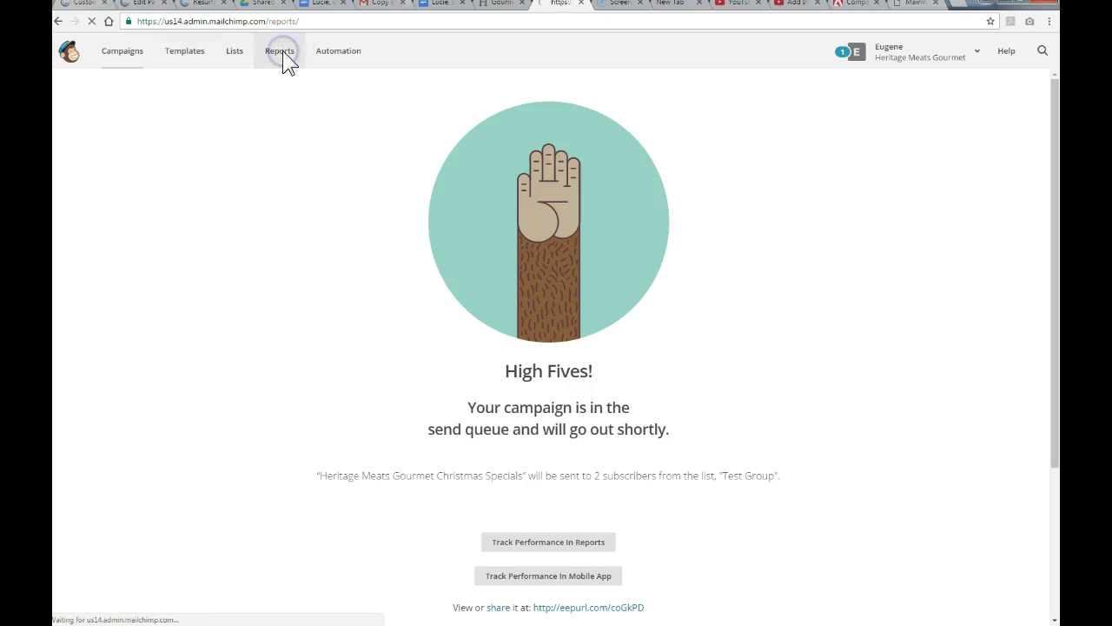
click(283, 54)
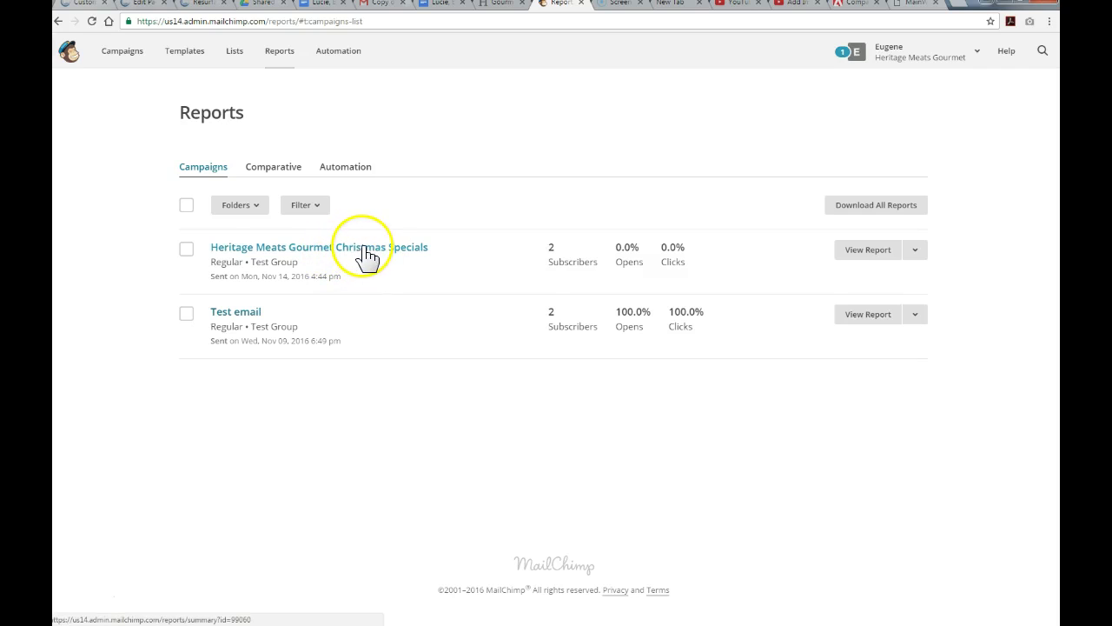
click(857, 254)
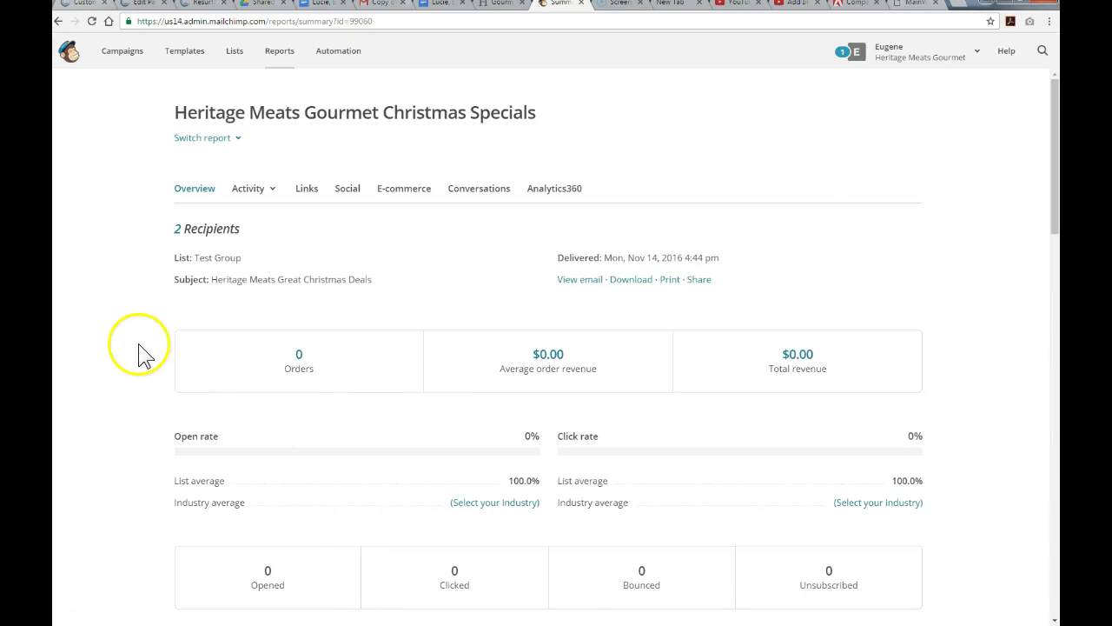
- Examine the campaign report's open and click statistics, 24-hour performance, top links clicked, subscriber opens, social performance and top locations
scroll(143, 349, down, 1)
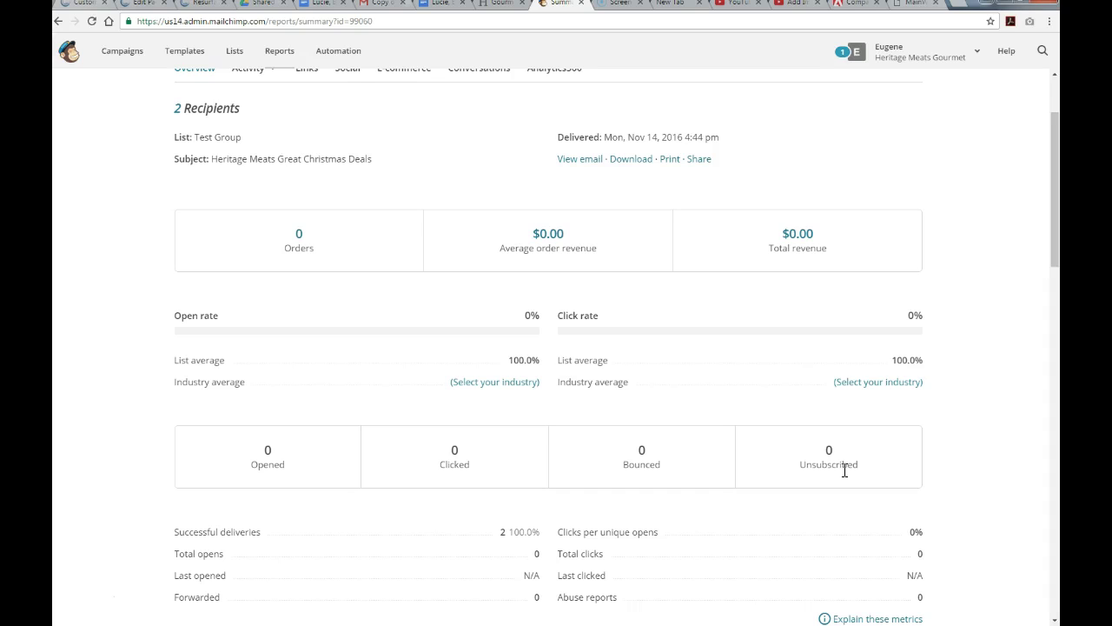
click(844, 470)
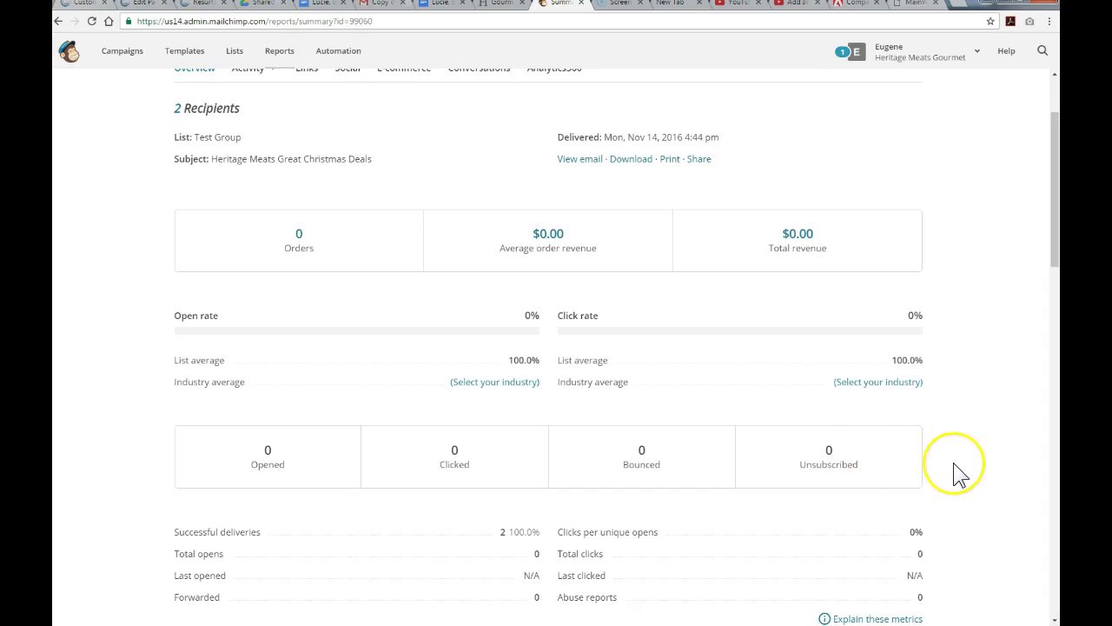
scroll(956, 472, down, 2)
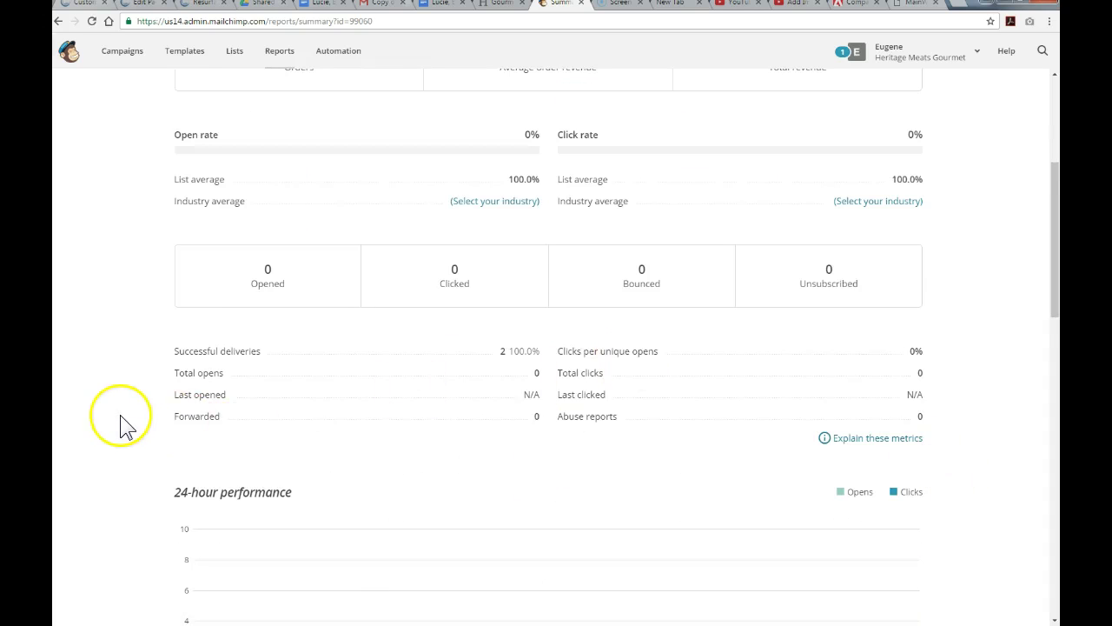
scroll(120, 414, down, 1)
scroll(120, 415, down, 4)
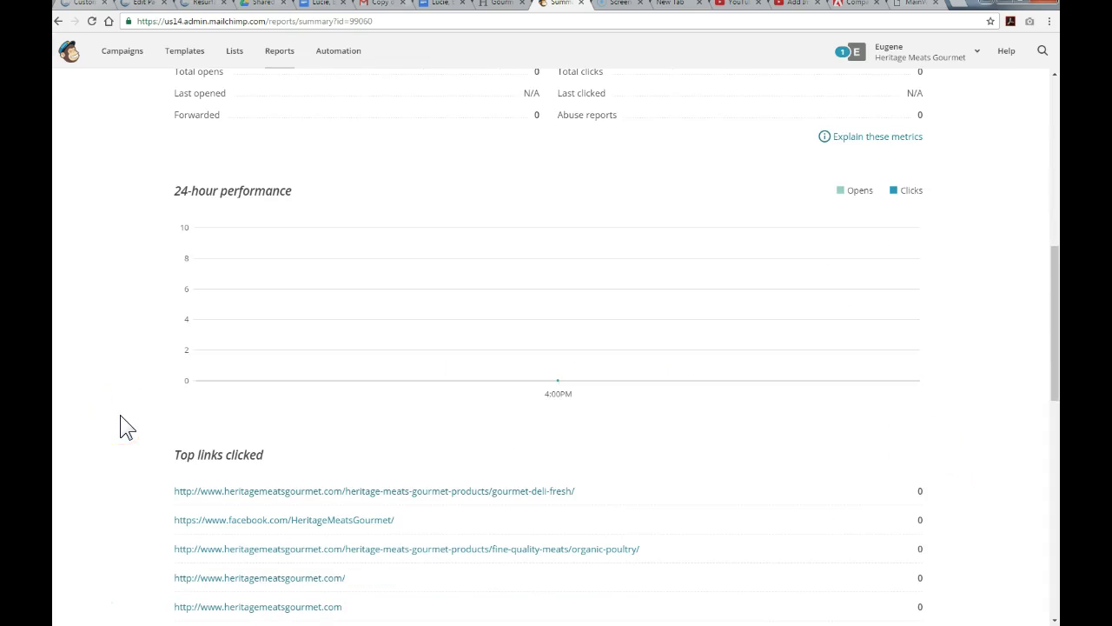
scroll(119, 414, down, 1)
click(170, 431)
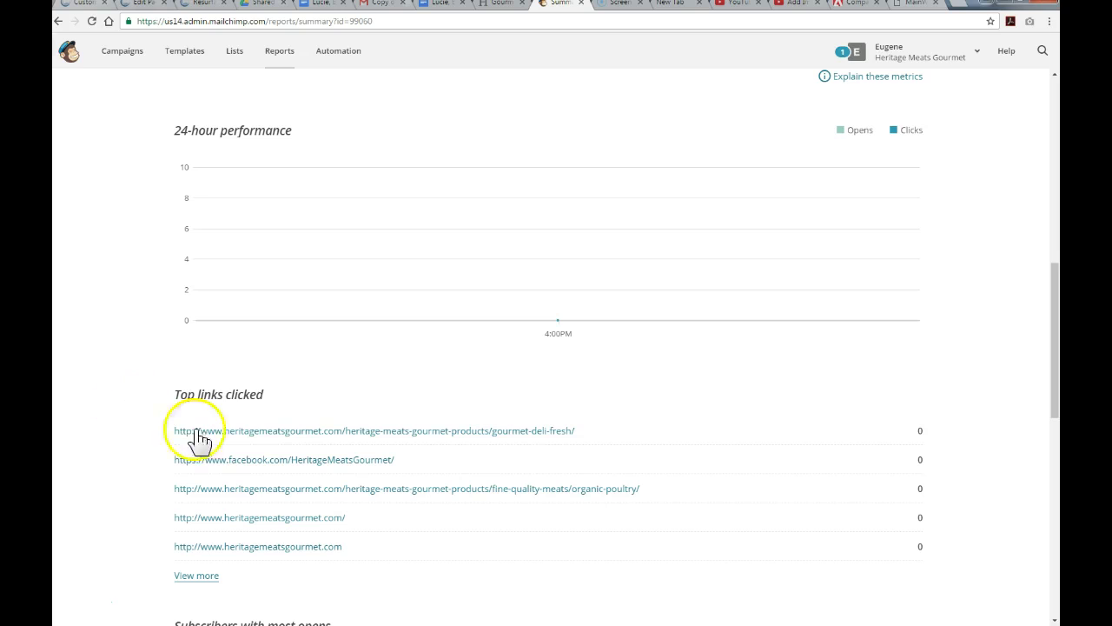
click(921, 430)
scroll(921, 431, down, 7)
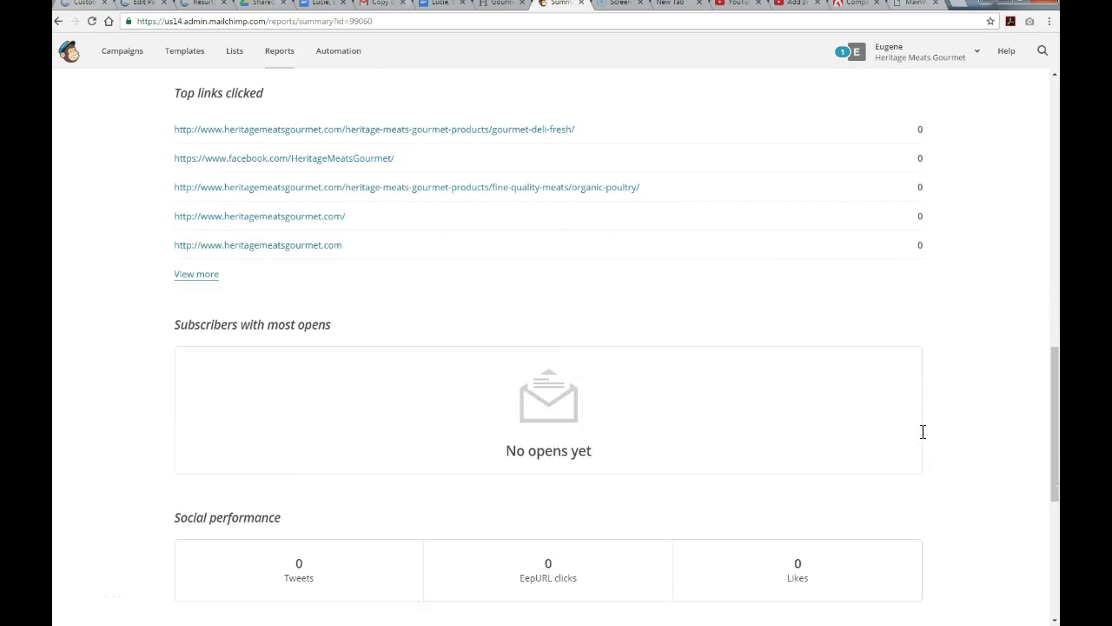
scroll(921, 431, down, 2)
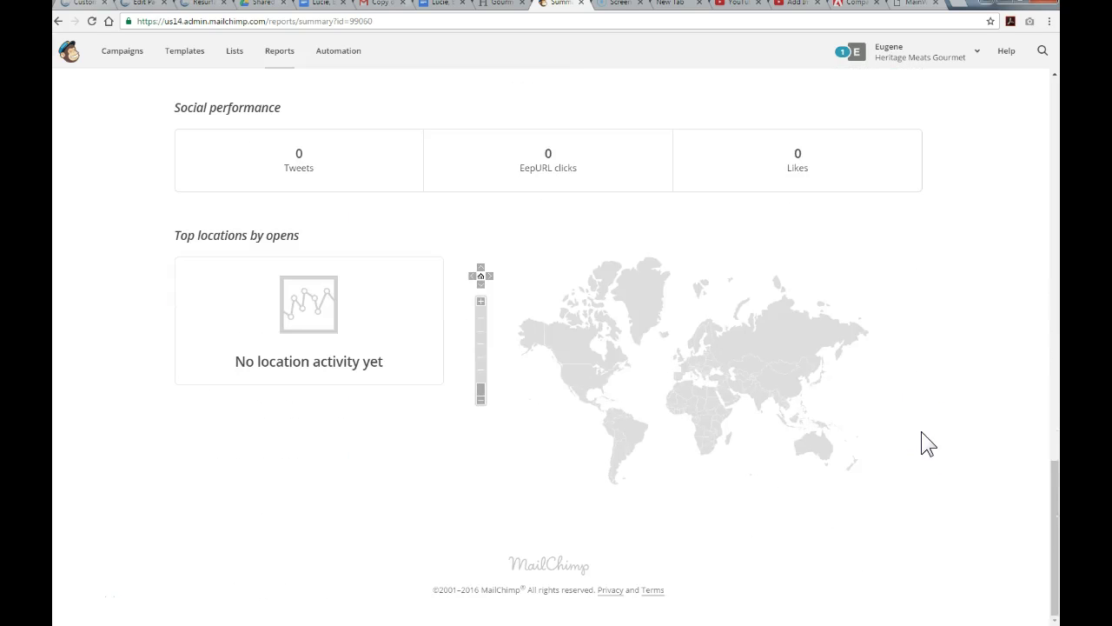
scroll(868, 461, up, 15)
scroll(882, 473, up, 1)
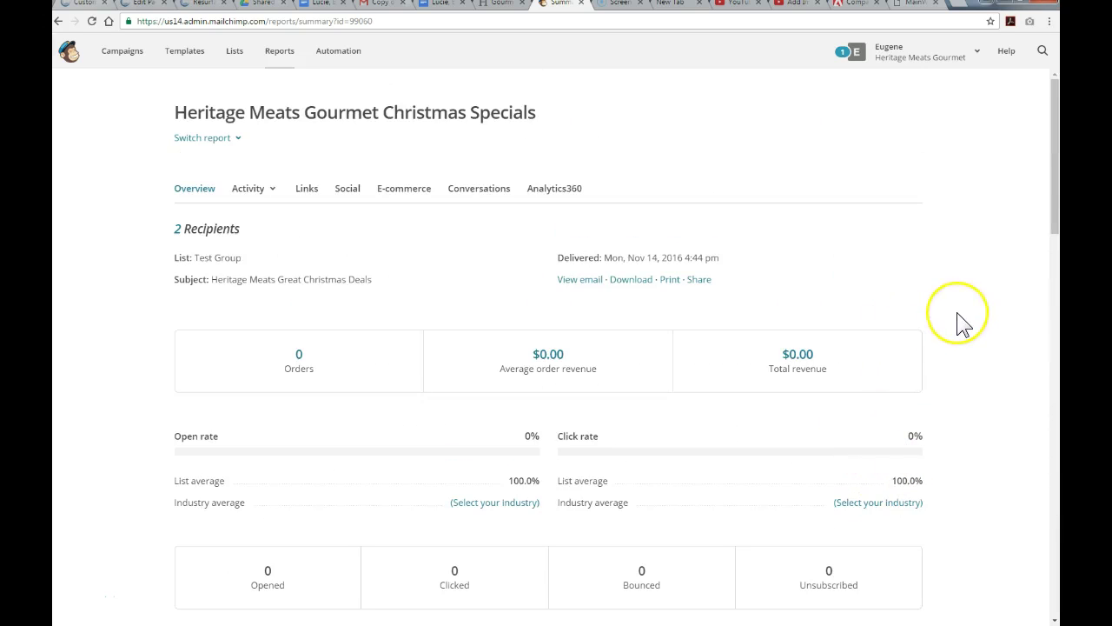